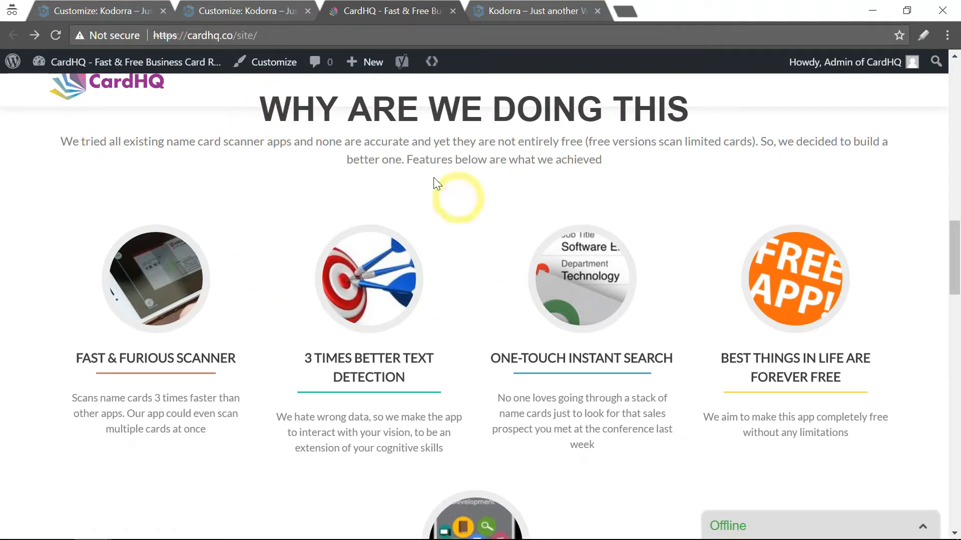
Replace the focus section's title with the heading "WHY ARE WE DOING THIS" copied from the CardHQ reference site
{"action": "left_click_drag", "start_coordinate": [268, 111], "coordinate": [670, 109]}
{"action": "right_click", "coordinate": [680, 110]}
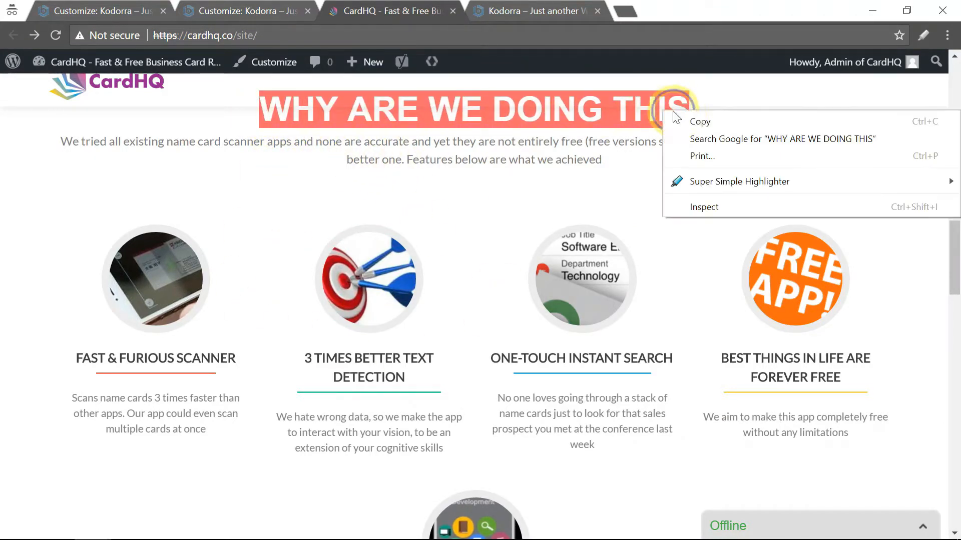
{"action": "left_click", "coordinate": [690, 63]}
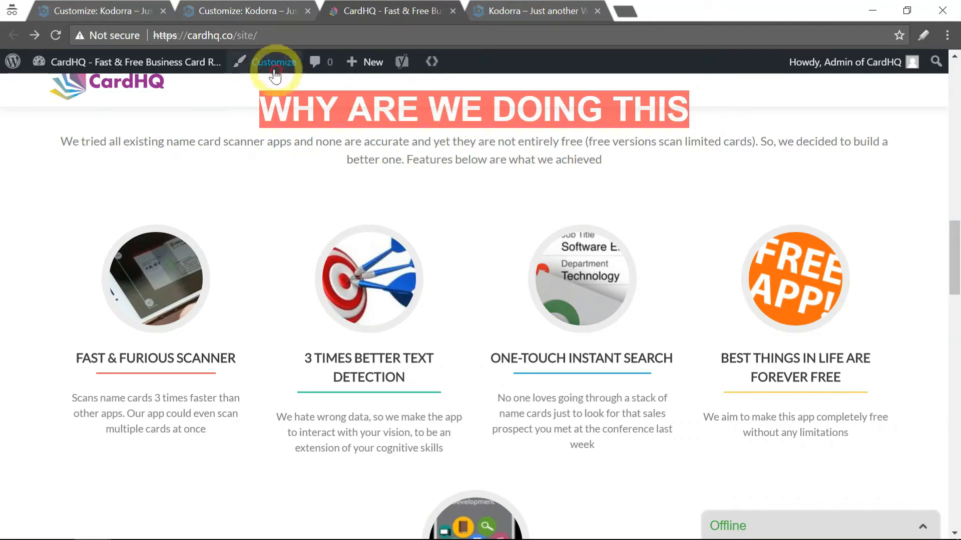
{"action": "left_click", "coordinate": [245, 13]}
{"action": "scroll", "coordinate": [283, 200], "scroll_direction": "down", "scroll_amount": 8}
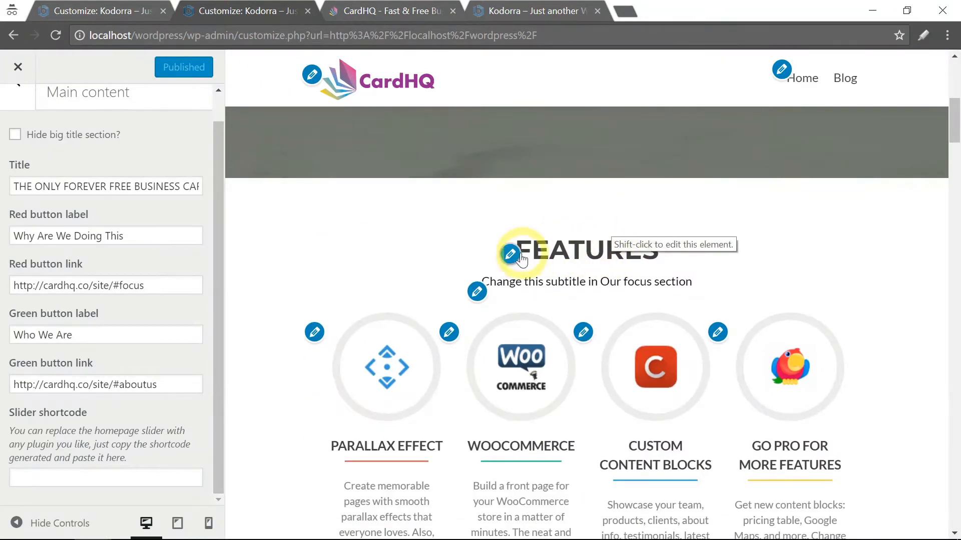
{"action": "left_click", "coordinate": [511, 255]}
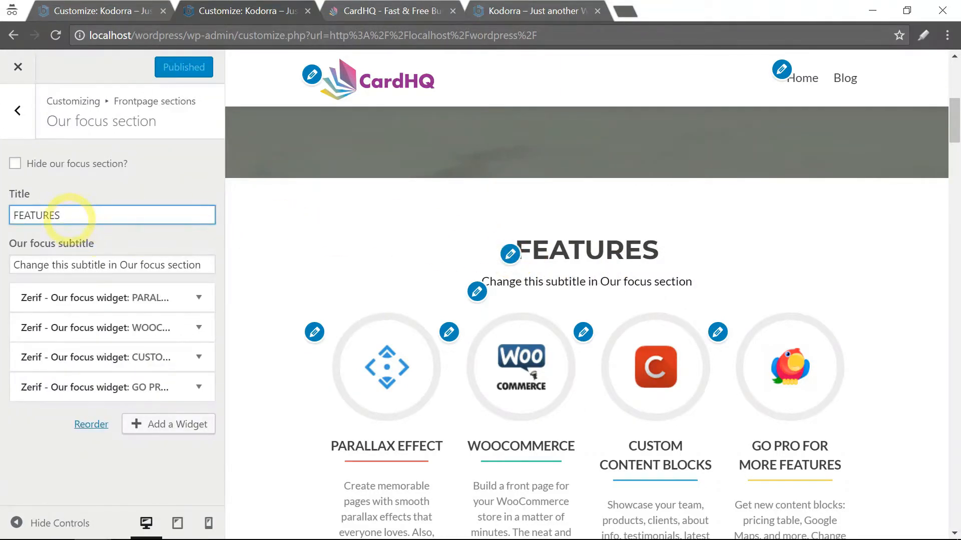
{"action": "key", "text": "BackSpace"}
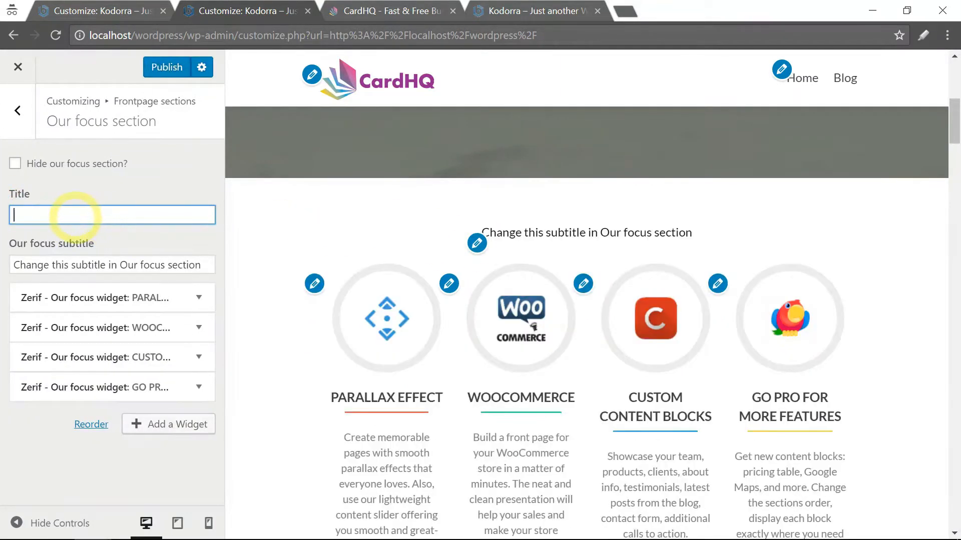
{"action": "right_click", "coordinate": [72, 214]}
{"action": "left_click", "coordinate": [106, 306]}
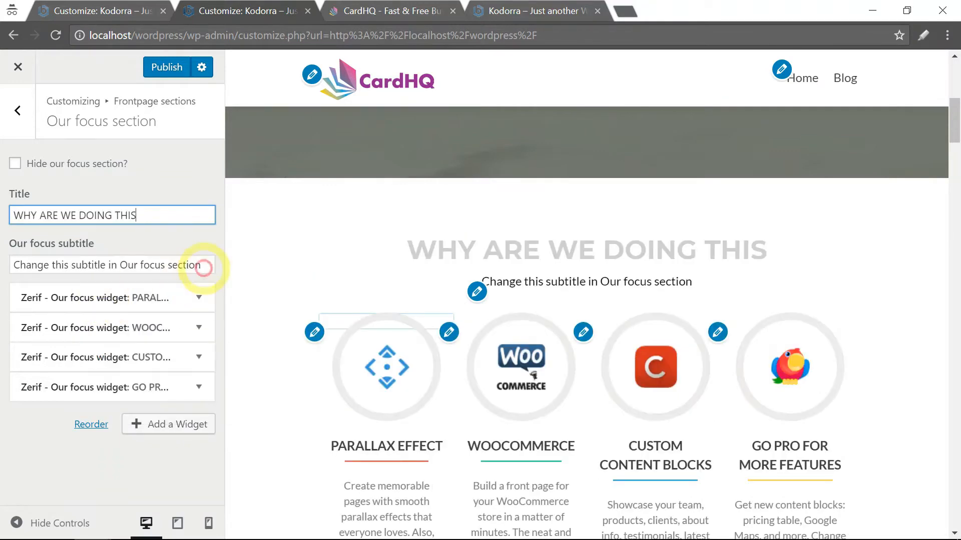
Replace the focus section's subtitle with the "We tried all existing name card scanner apps" paragraph copied from the CardHQ reference site
{"action": "left_click", "coordinate": [403, 16]}
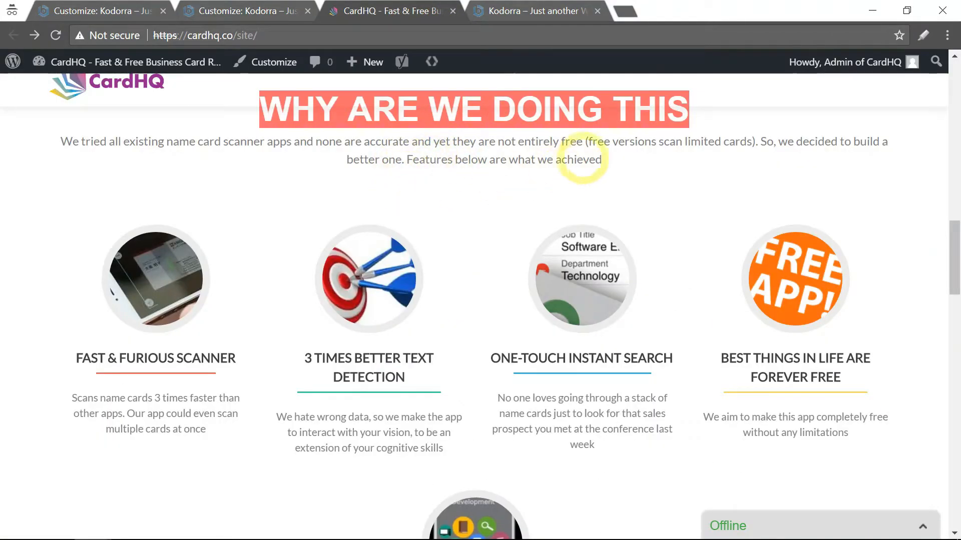
{"action": "left_click_drag", "start_coordinate": [611, 165], "coordinate": [72, 141]}
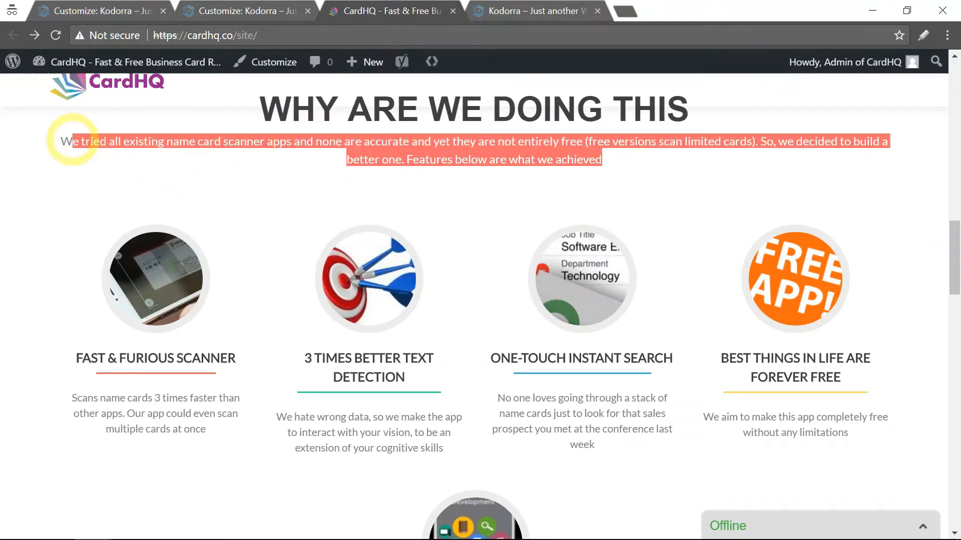
{"action": "right_click", "coordinate": [82, 143]}
{"action": "left_click", "coordinate": [110, 155]}
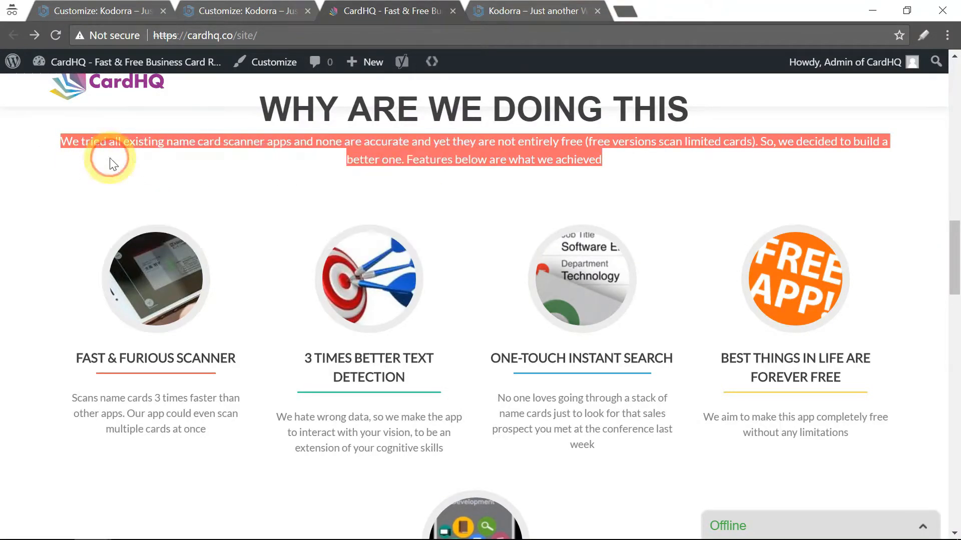
{"action": "left_click", "coordinate": [259, 13]}
{"action": "left_click", "coordinate": [161, 264]}
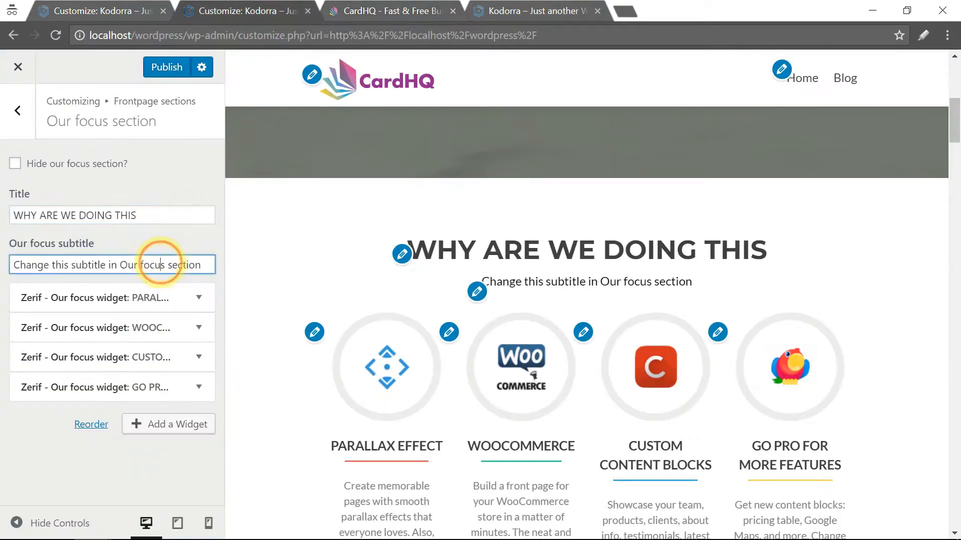
{"action": "right_click", "coordinate": [210, 264]}
{"action": "left_click", "coordinate": [250, 383]}
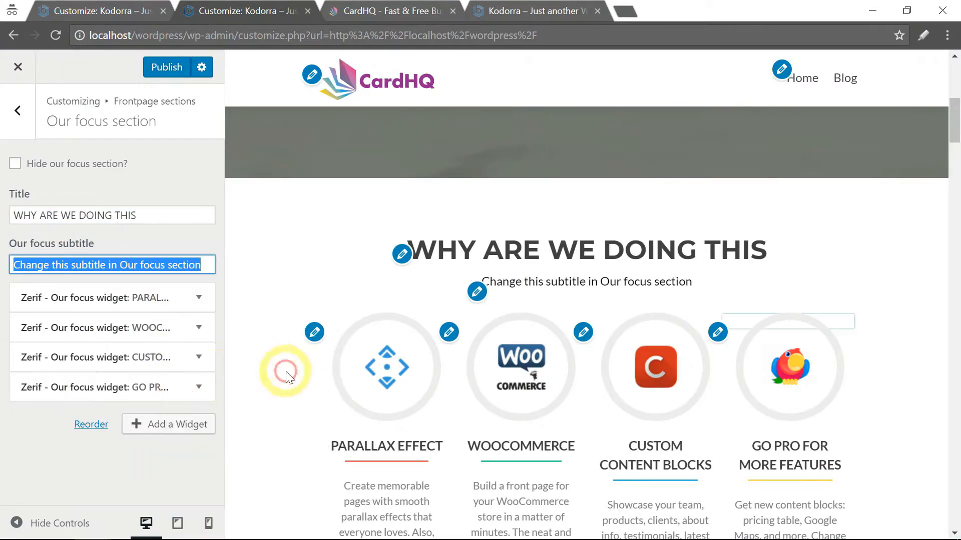
{"action": "key", "text": "BackSpace"}
{"action": "right_click", "coordinate": [106, 264]}
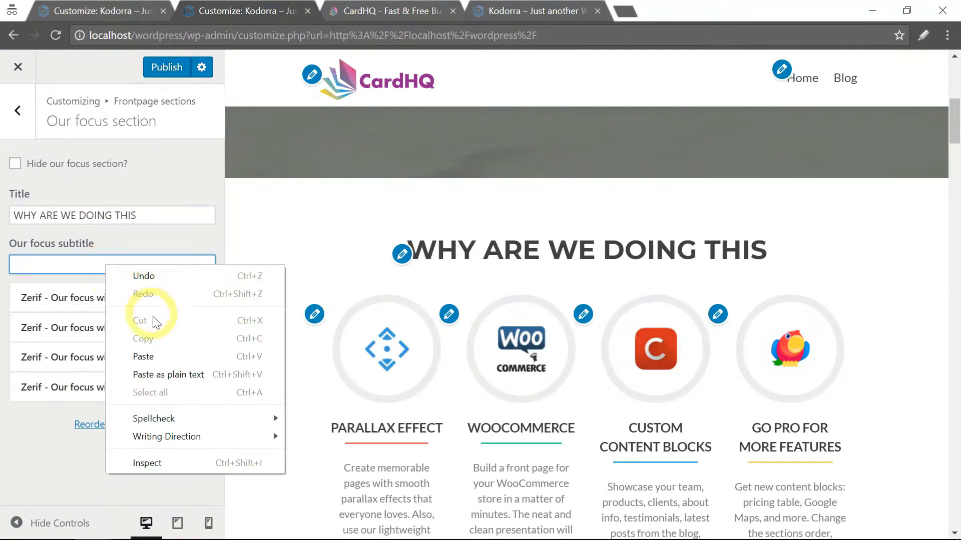
{"action": "left_click", "coordinate": [155, 357]}
Switch the customizer's save action to Save Draft and save the focus section changes as a draft
{"action": "left_click", "coordinate": [398, 8]}
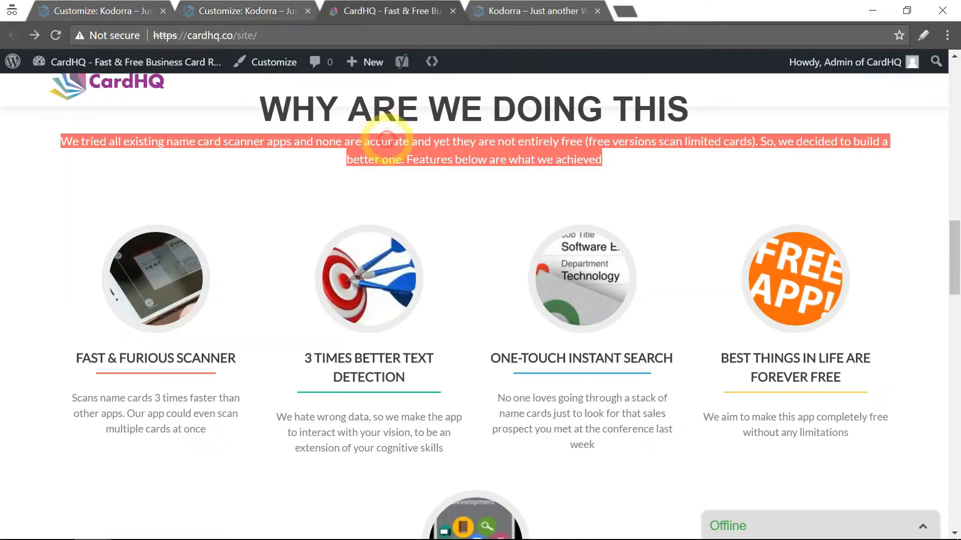
{"action": "left_click", "coordinate": [259, 12]}
{"action": "left_click", "coordinate": [210, 74]}
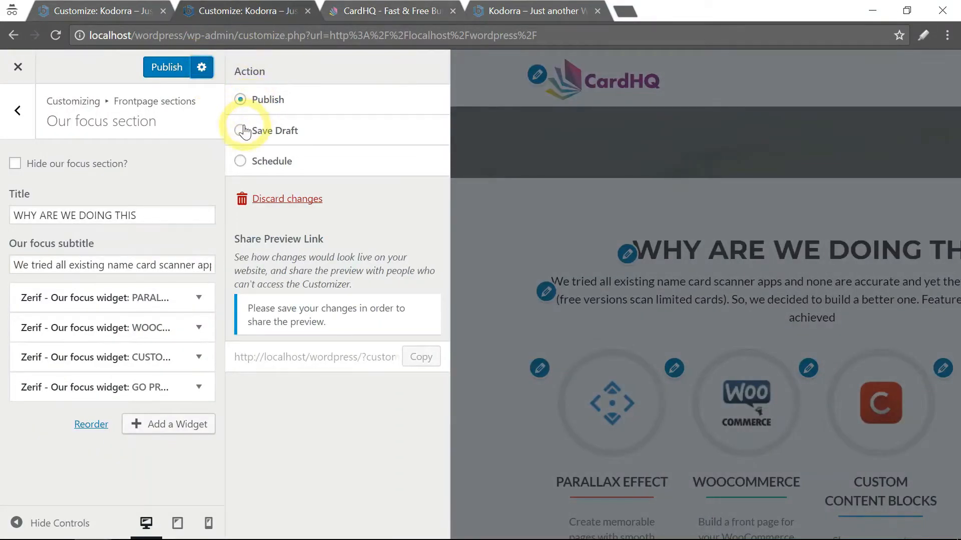
{"action": "left_click", "coordinate": [163, 67]}
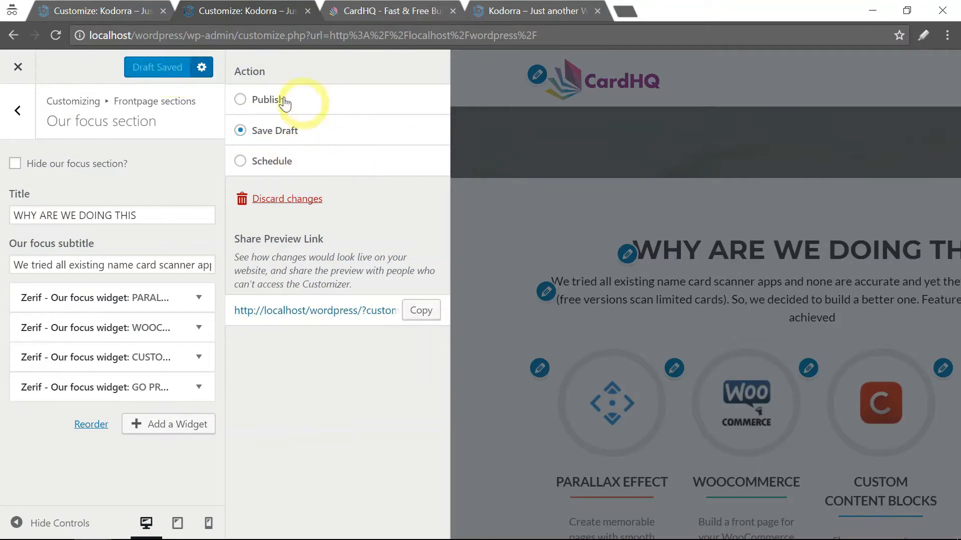
{"action": "left_click", "coordinate": [203, 69]}
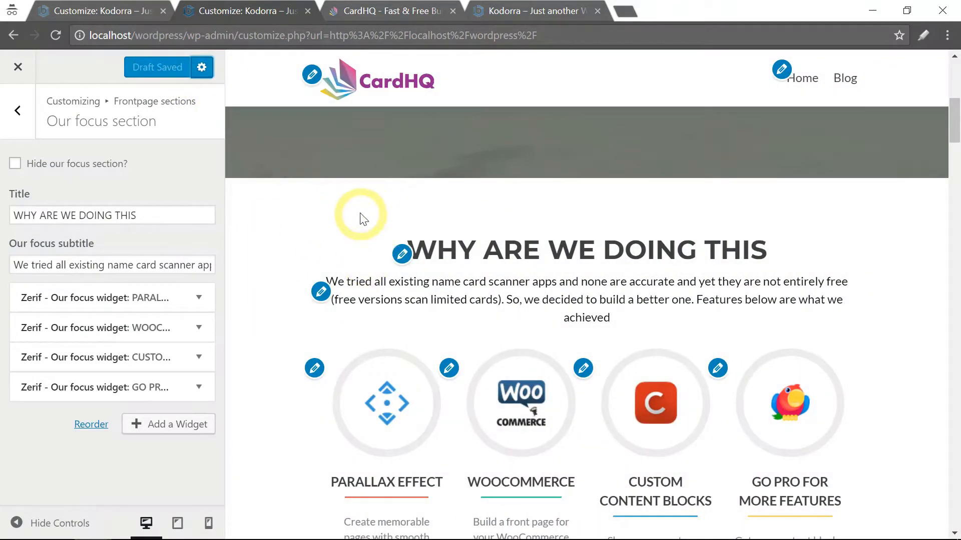
Compare the feature circles with the CardHQ reference site and expand the Parallax Effect focus widget to reach its image setting
{"action": "scroll", "coordinate": [362, 219], "scroll_direction": "down", "scroll_amount": 2}
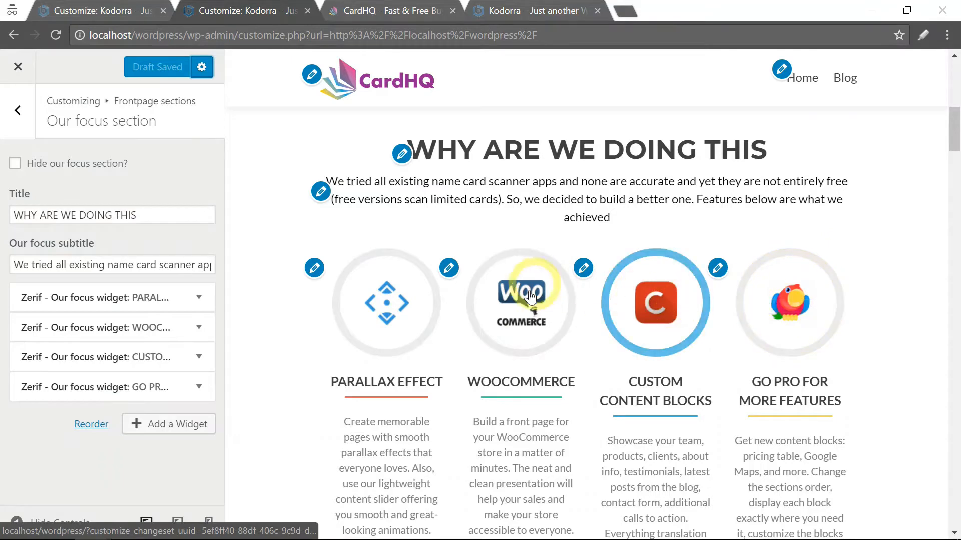
{"action": "left_click", "coordinate": [391, 18]}
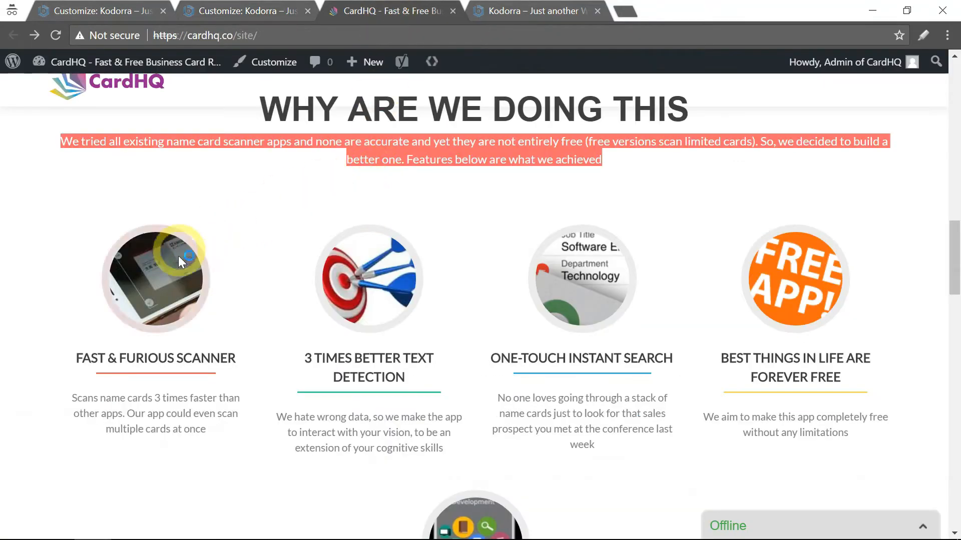
{"action": "left_click", "coordinate": [295, 195]}
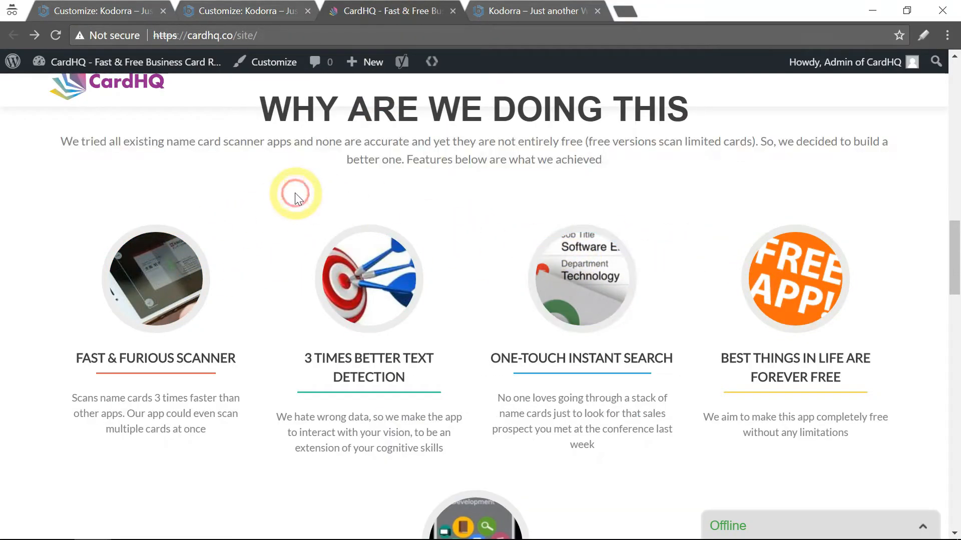
{"action": "left_click", "coordinate": [259, 11]}
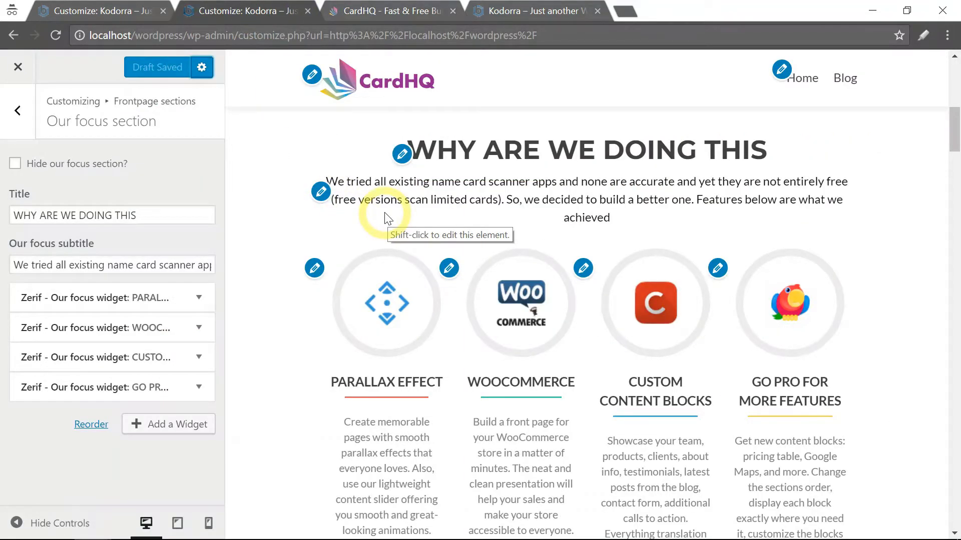
{"action": "scroll", "coordinate": [366, 203], "scroll_direction": "down", "scroll_amount": 2}
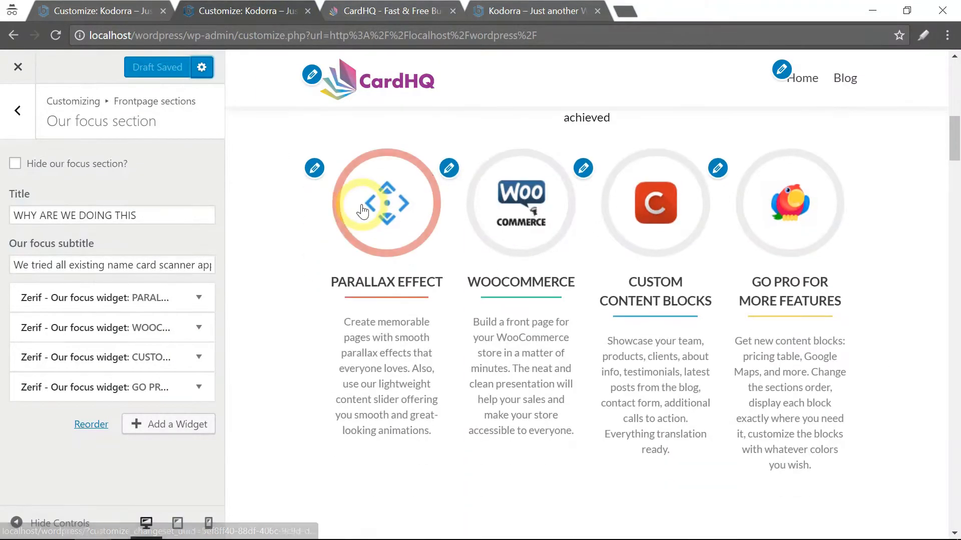
{"action": "left_click", "coordinate": [315, 169]}
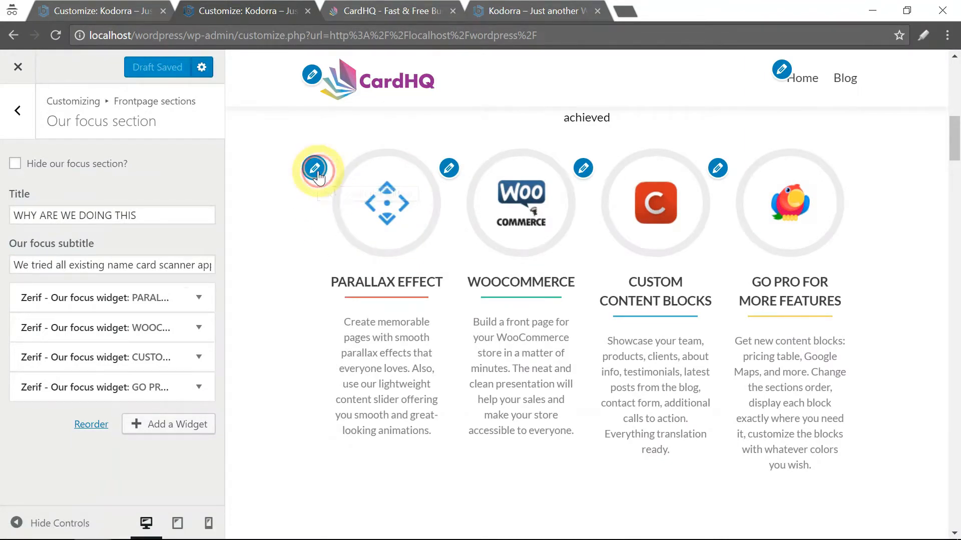
{"action": "left_click_drag", "start_coordinate": [221, 224], "coordinate": [203, 362]}
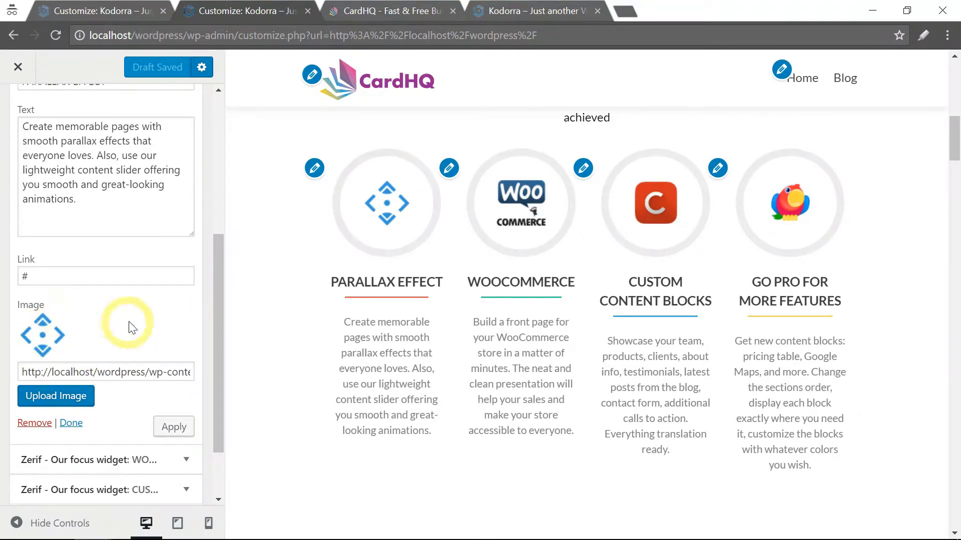
{"action": "left_click", "coordinate": [369, 12]}
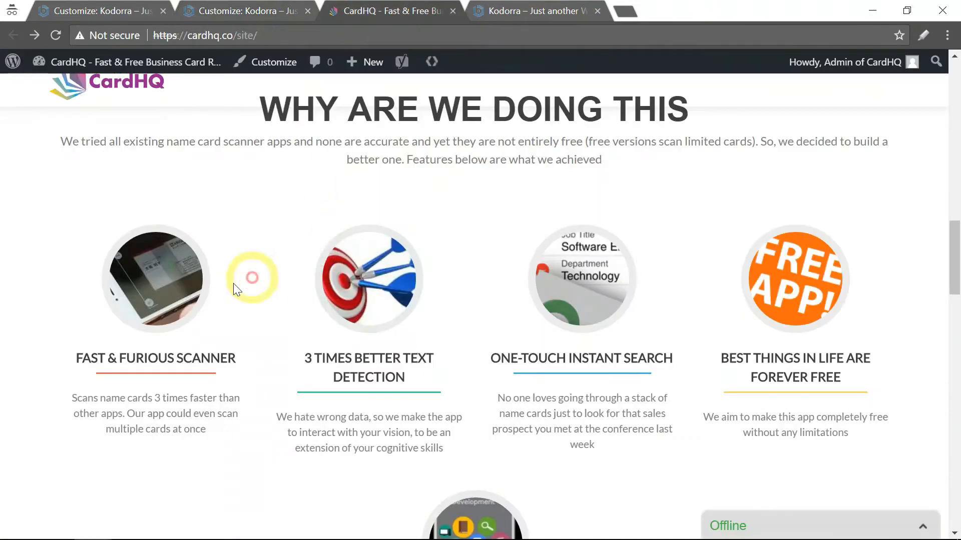
{"action": "left_click", "coordinate": [240, 11]}
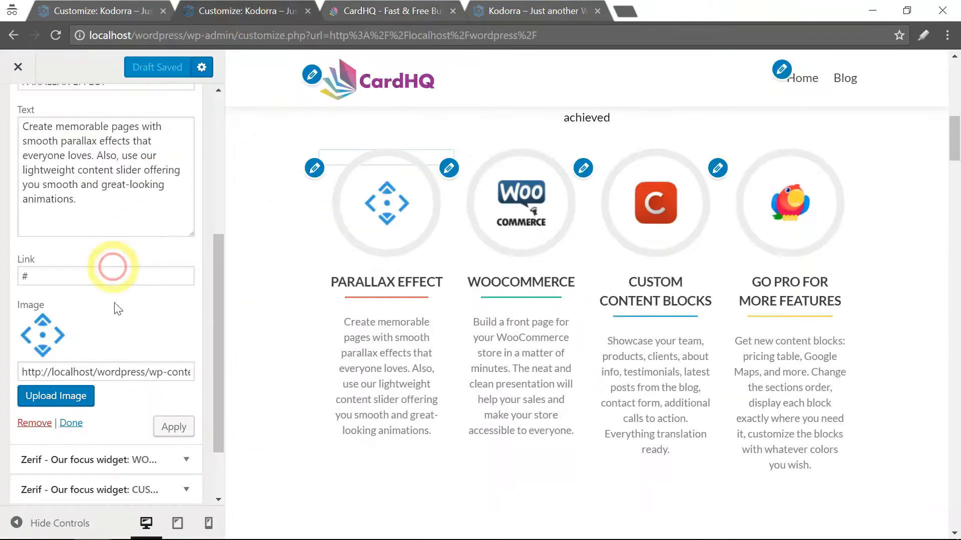
{"action": "left_click", "coordinate": [60, 398]}
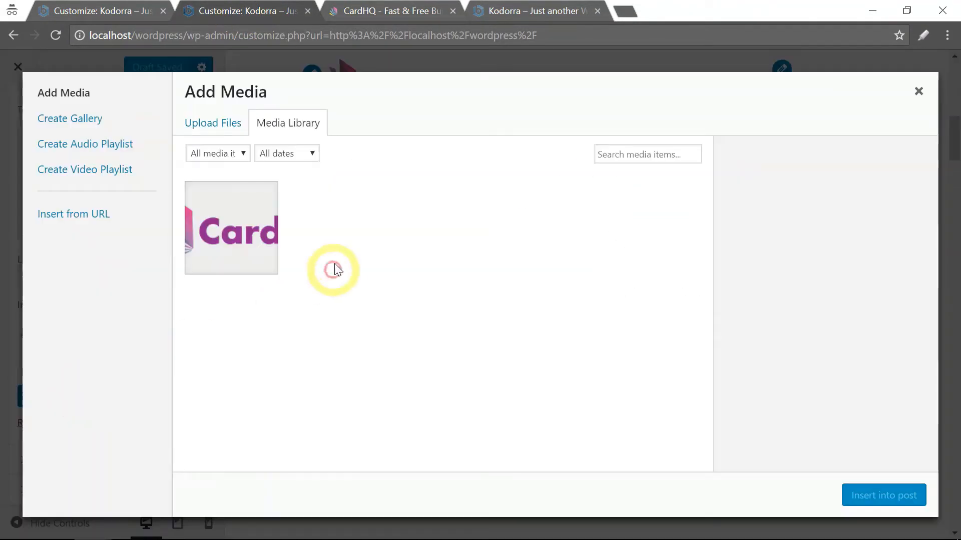
{"action": "left_click", "coordinate": [225, 134]}
{"action": "left_click", "coordinate": [531, 318]}
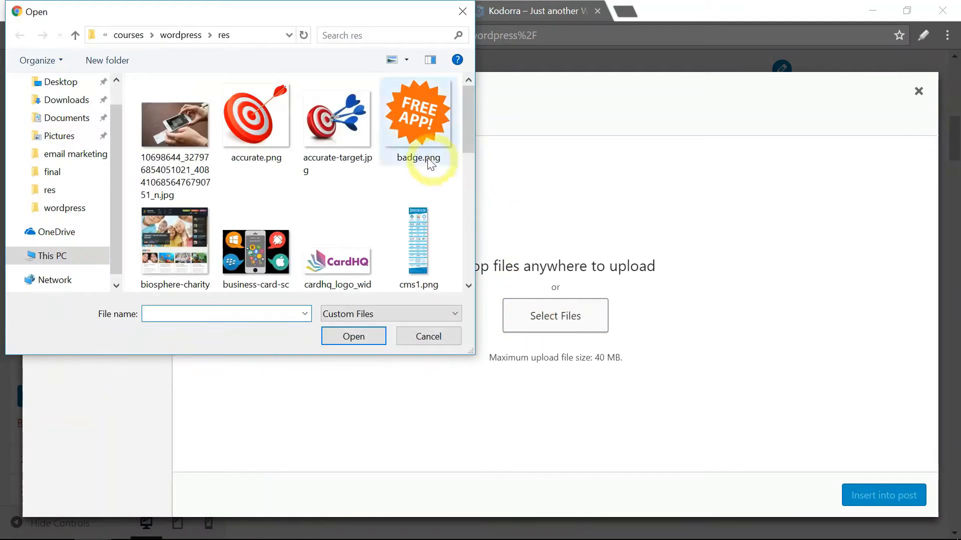
{"action": "left_click", "coordinate": [174, 134]}
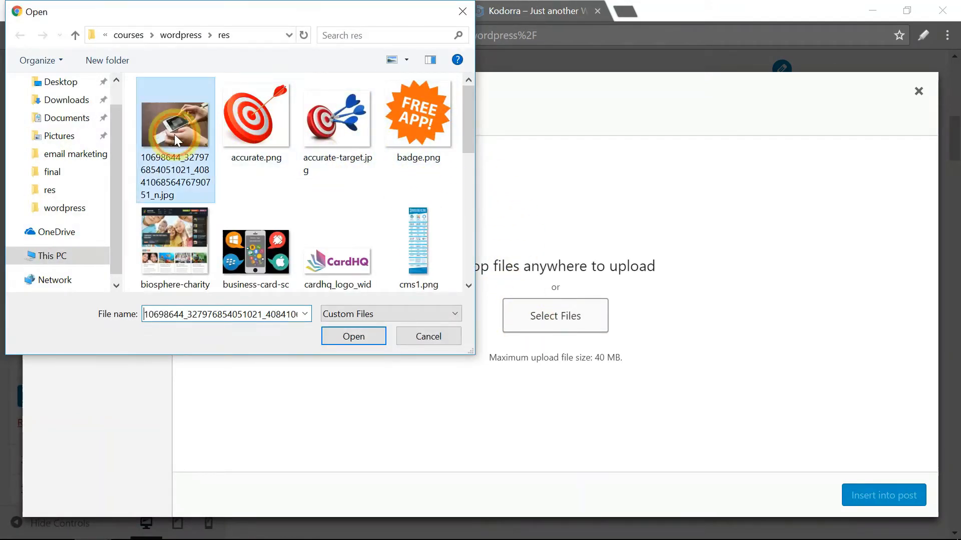
{"action": "left_click", "coordinate": [359, 336]}
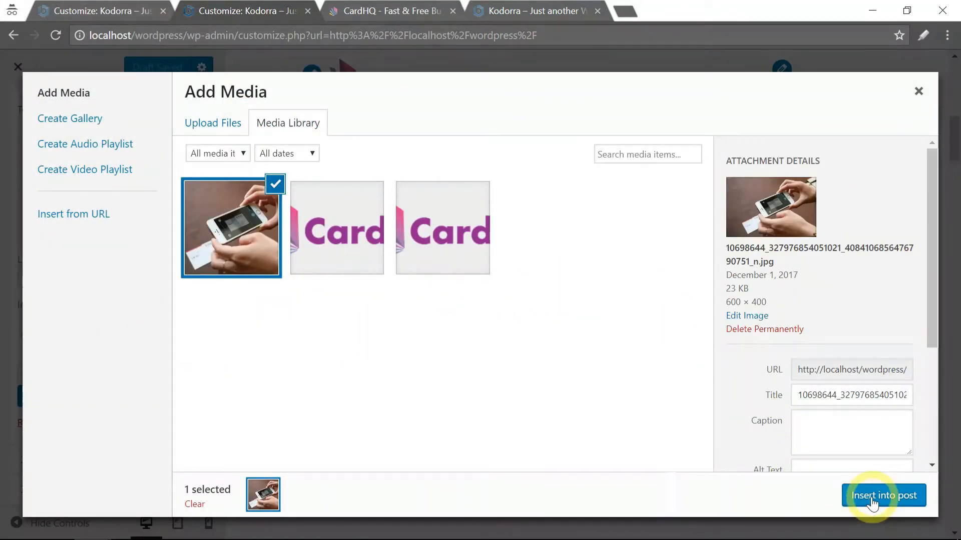
{"action": "left_click", "coordinate": [872, 502]}
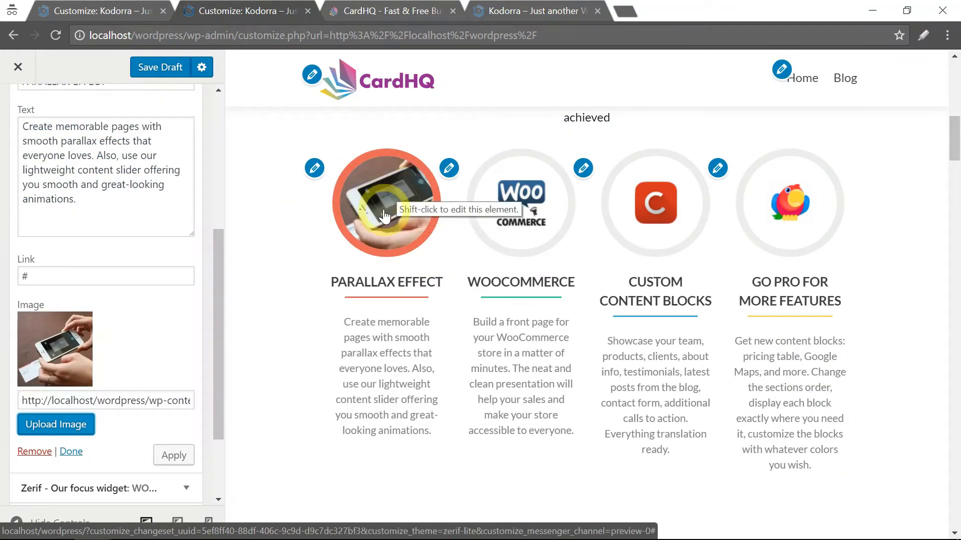
Upload accurate-target.jpg and insert it as the WooCommerce focus widget's image
{"action": "left_click", "coordinate": [455, 172]}
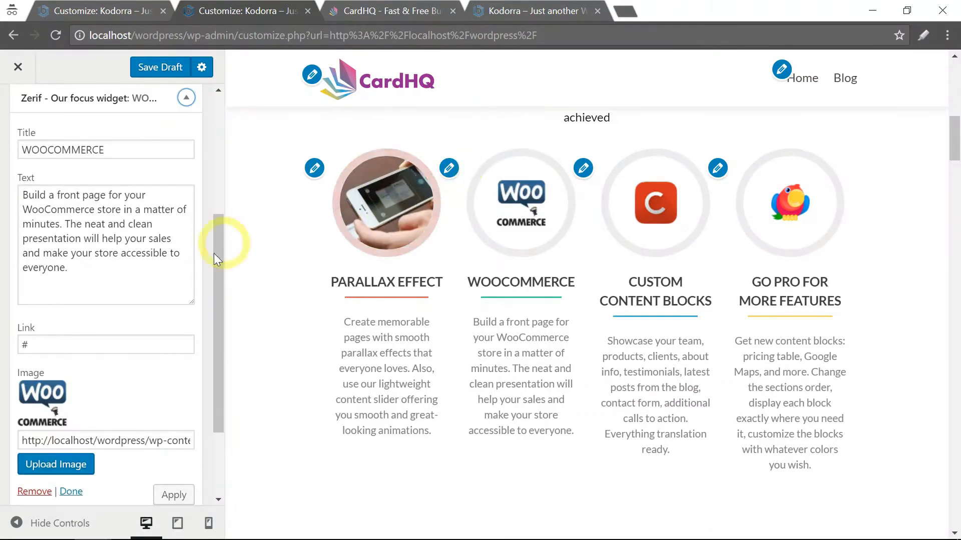
{"action": "left_click", "coordinate": [73, 466]}
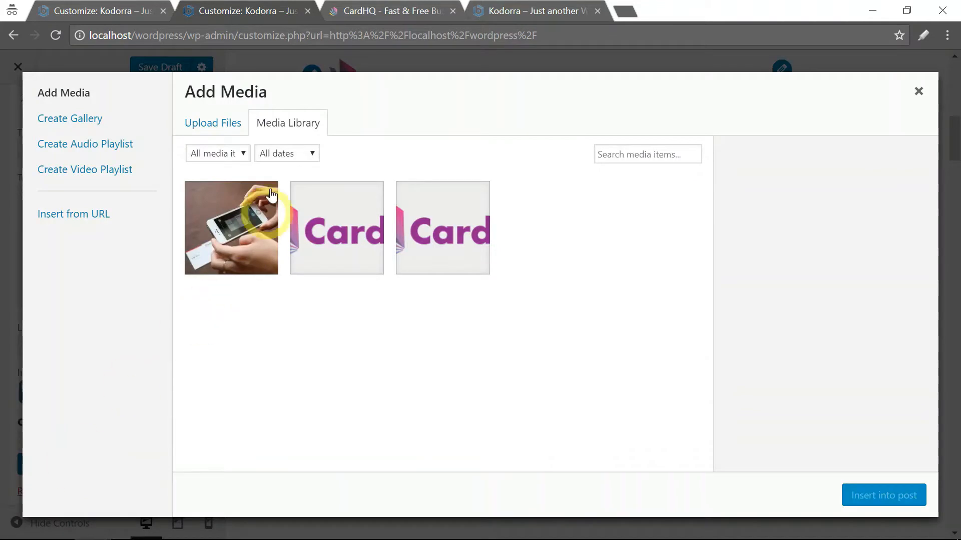
{"action": "left_click", "coordinate": [222, 133]}
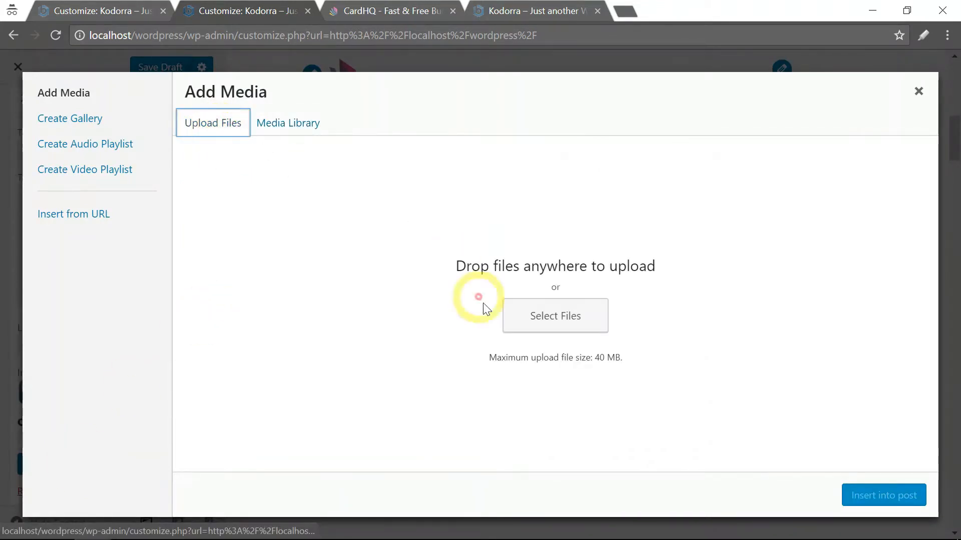
{"action": "left_click", "coordinate": [560, 320]}
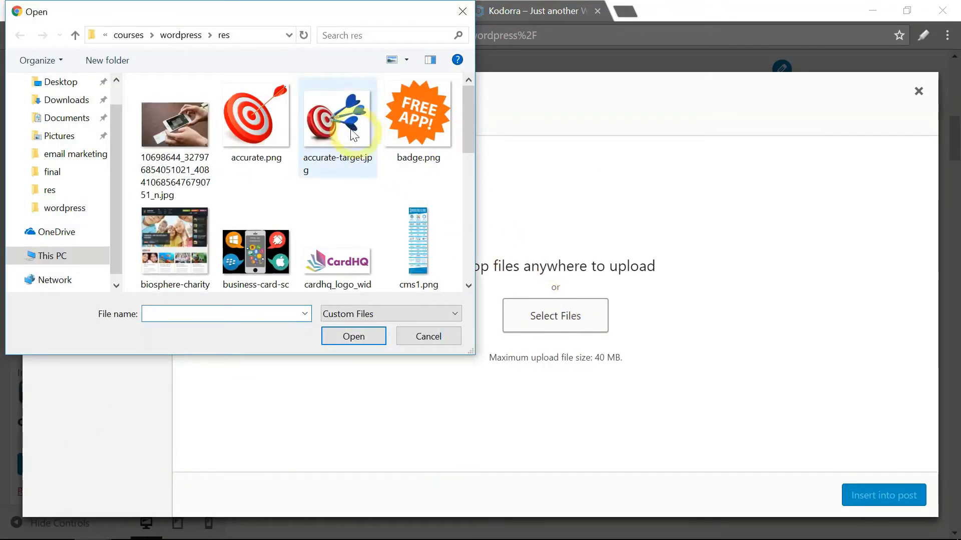
{"action": "left_click", "coordinate": [344, 129]}
{"action": "left_click", "coordinate": [353, 337]}
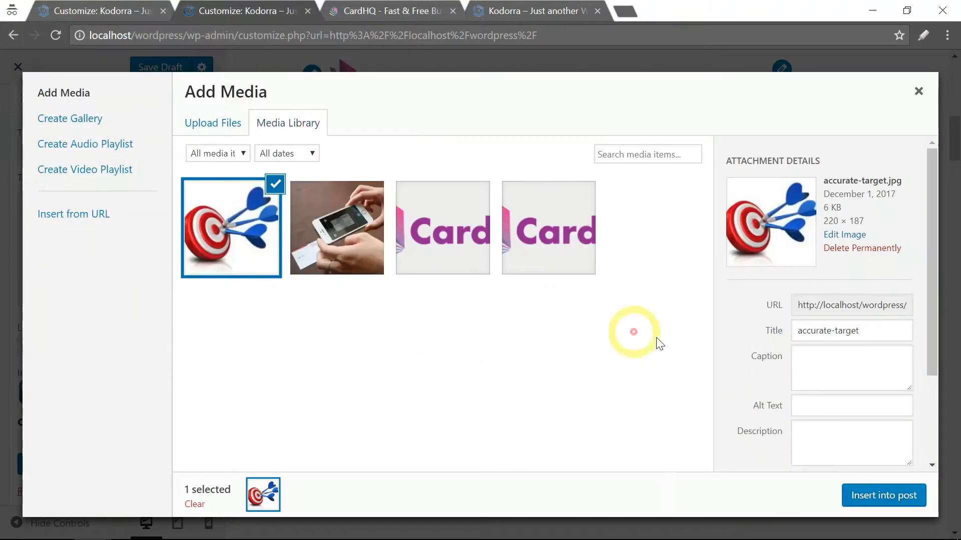
{"action": "left_click", "coordinate": [882, 500]}
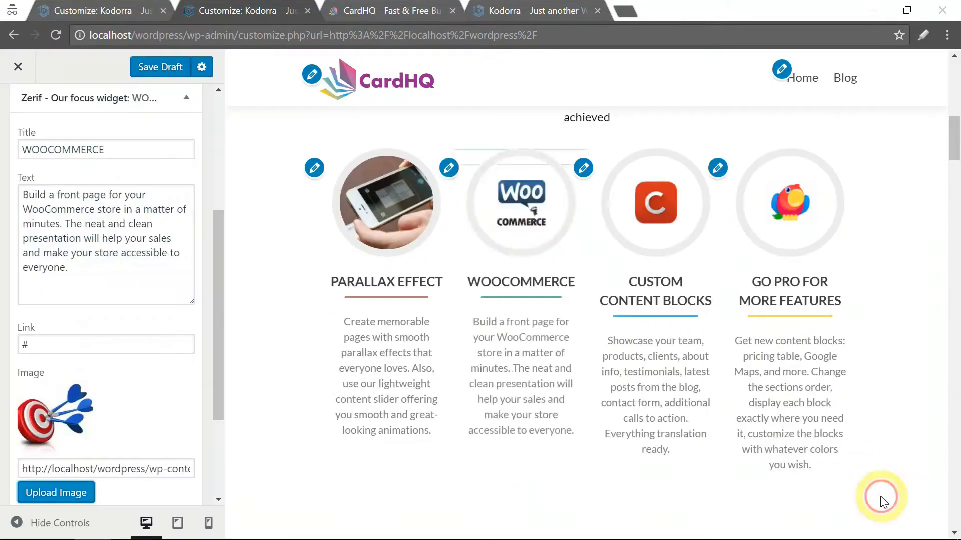
Check the third feature circle on the CardHQ reference site, then upload screen322x572.jpeg and insert it as the Custom Content Blocks widget's image
{"action": "left_click", "coordinate": [399, 17]}
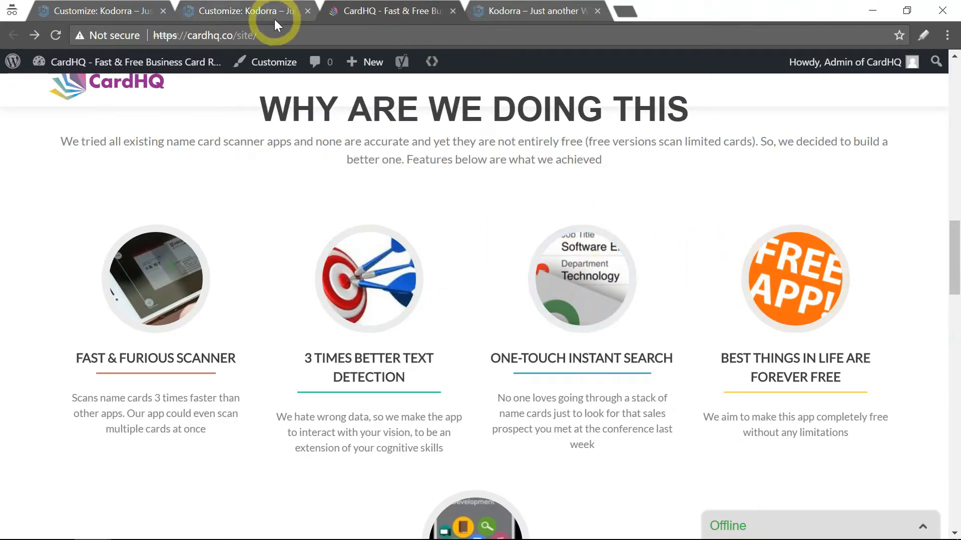
{"action": "left_click", "coordinate": [261, 14]}
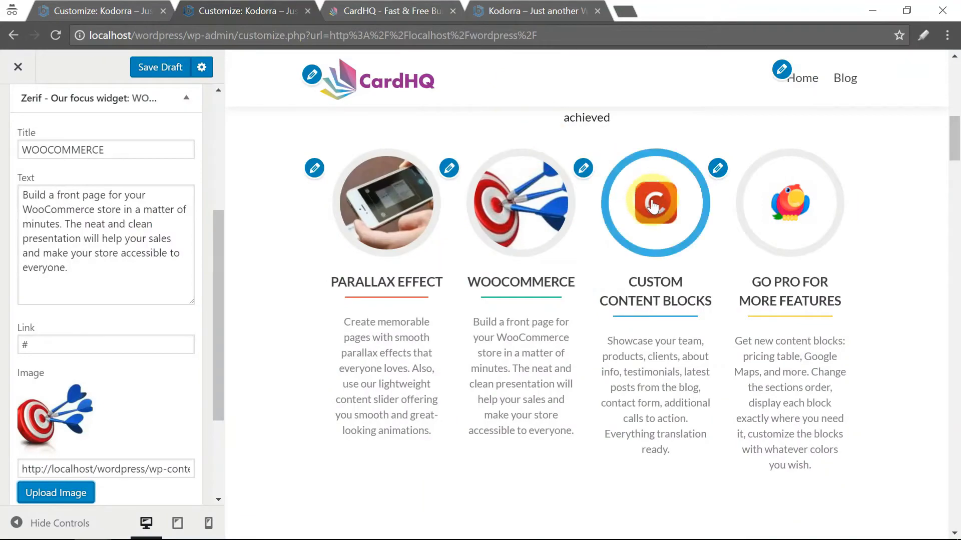
{"action": "left_click", "coordinate": [584, 168]}
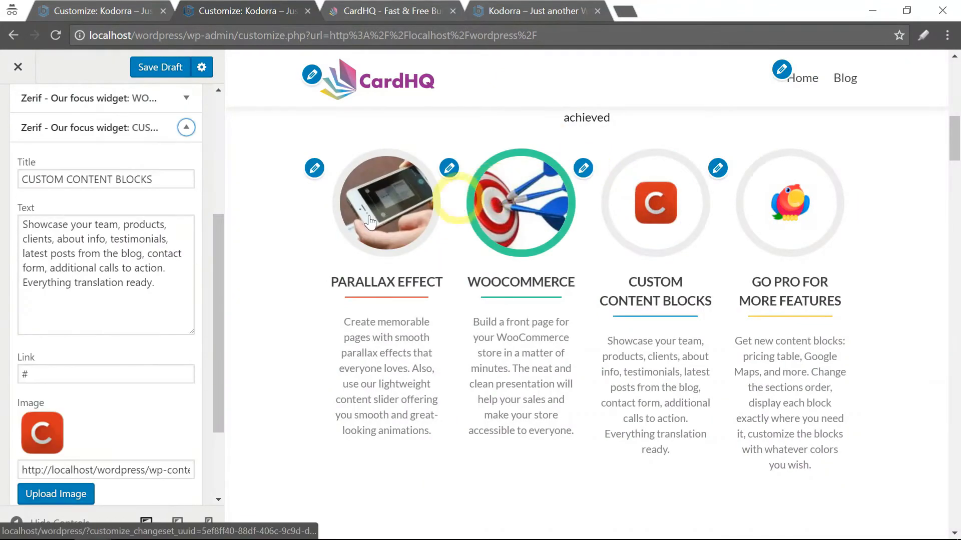
{"action": "scroll", "coordinate": [125, 364], "scroll_direction": "down", "scroll_amount": 1}
{"action": "scroll", "coordinate": [125, 363], "scroll_direction": "down", "scroll_amount": 2}
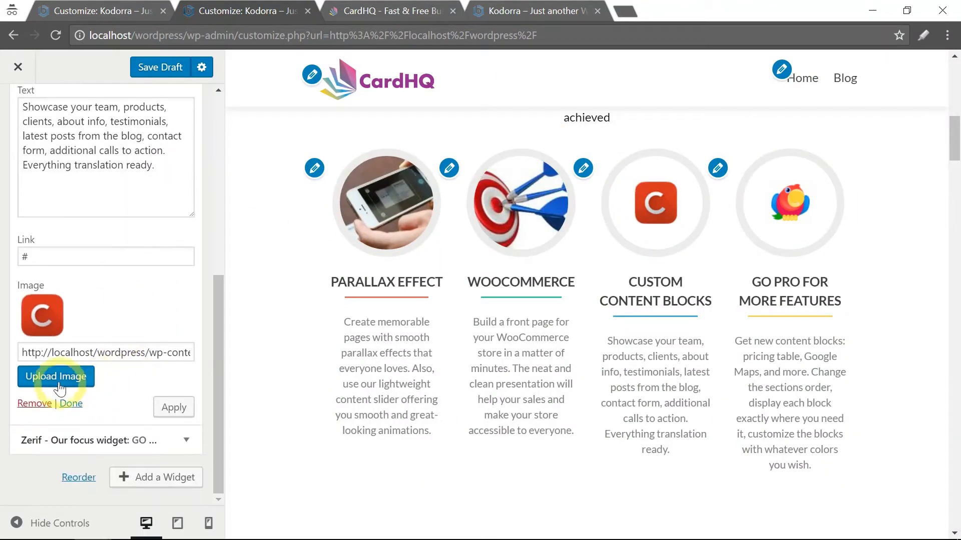
{"action": "left_click", "coordinate": [59, 377]}
{"action": "left_click", "coordinate": [220, 124]}
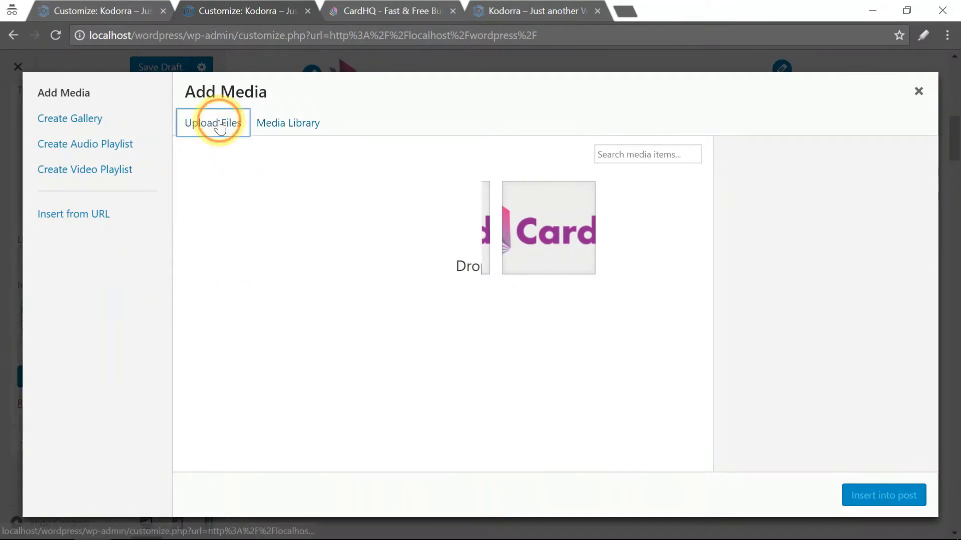
{"action": "left_click", "coordinate": [538, 316]}
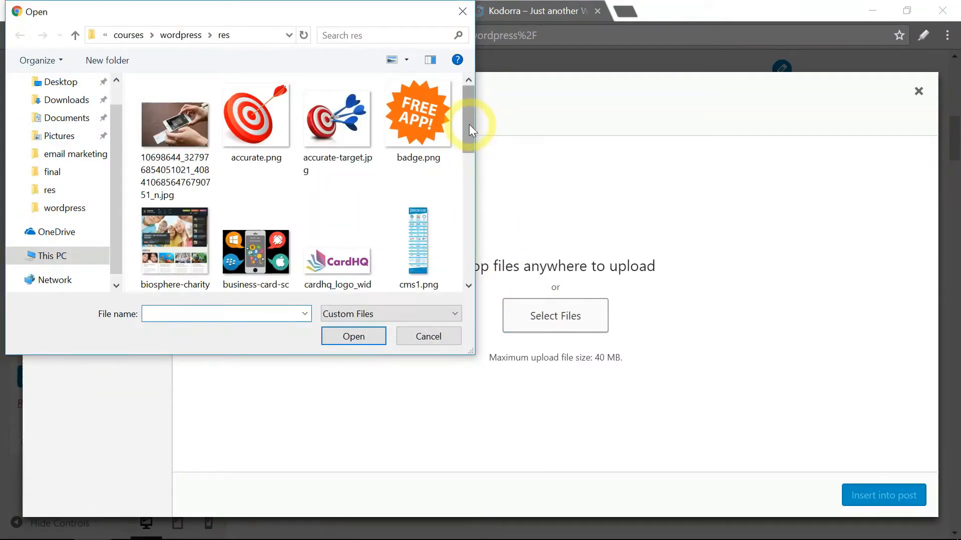
{"action": "left_click_drag", "start_coordinate": [469, 125], "coordinate": [455, 213]}
{"action": "double_click", "coordinate": [250, 209]}
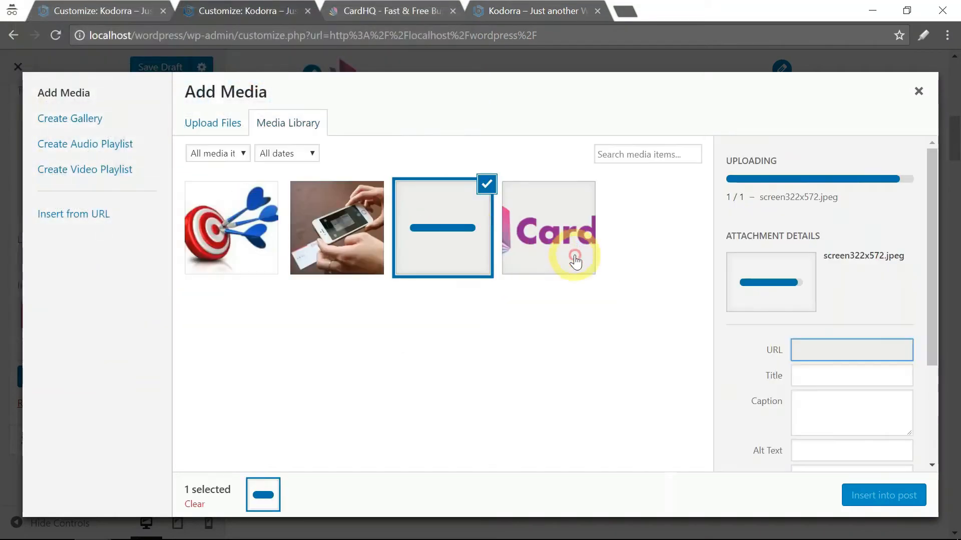
{"action": "left_click", "coordinate": [871, 503]}
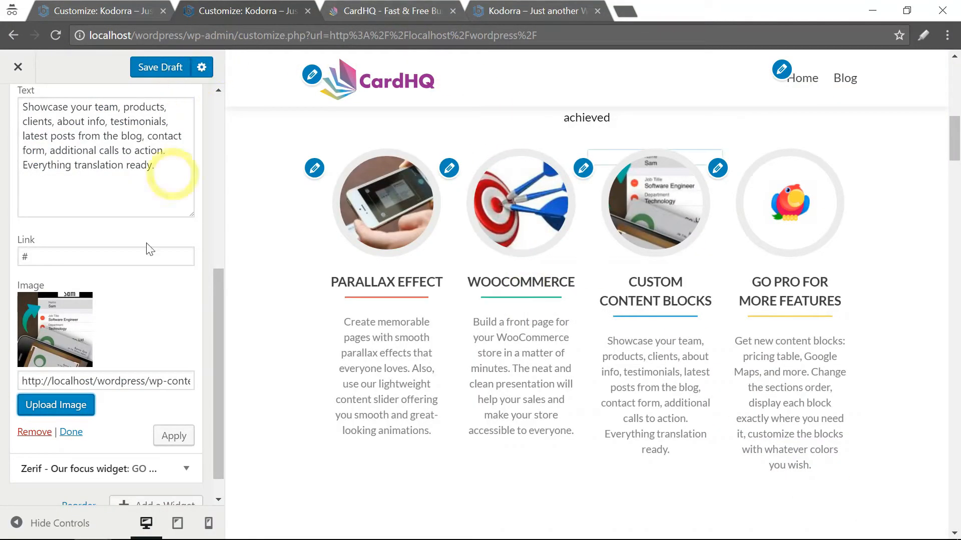
Upload badge.png as the Go Pro for More Features widget's image, matching the CardHQ reference site, and save the draft
{"action": "scroll", "coordinate": [172, 383], "scroll_direction": "down", "scroll_amount": 1}
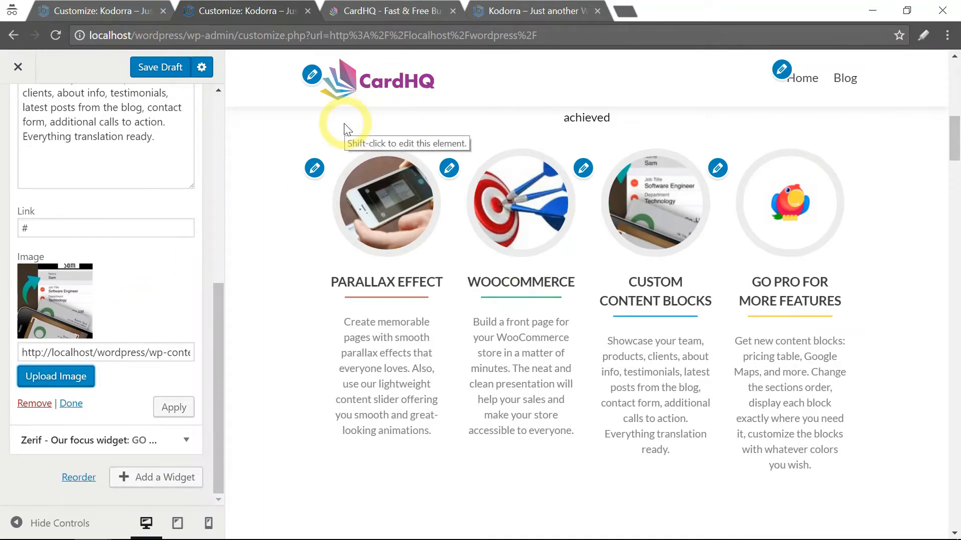
{"action": "left_click", "coordinate": [383, 10]}
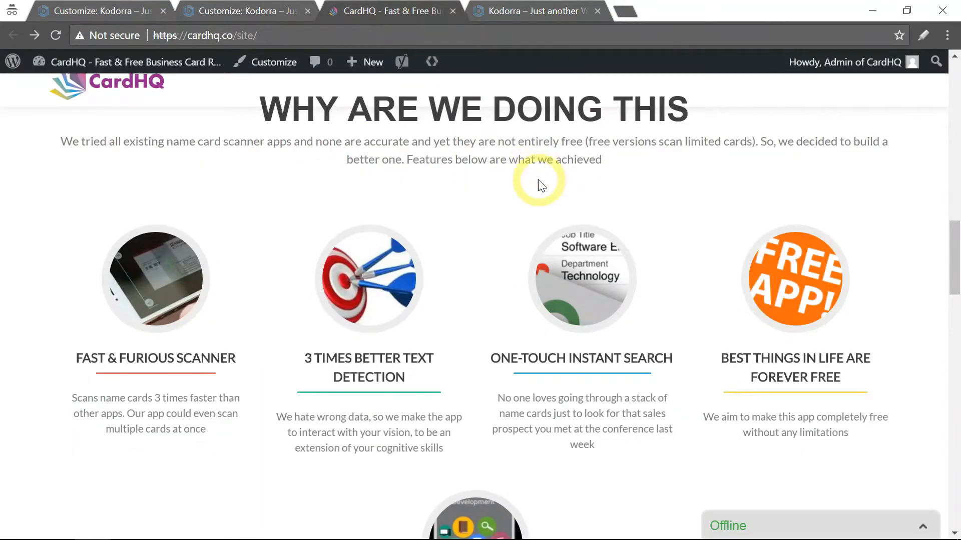
{"action": "left_click", "coordinate": [265, 15]}
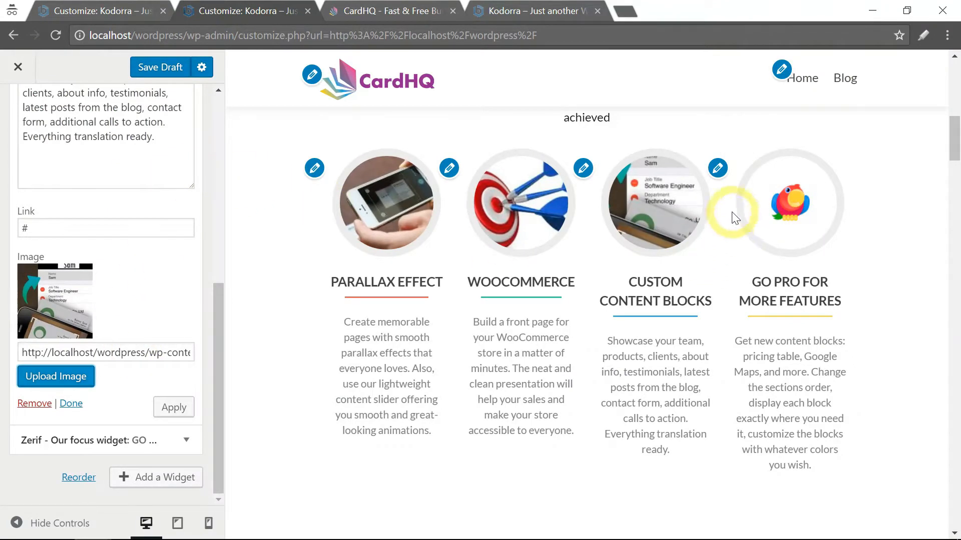
{"action": "left_click", "coordinate": [718, 167]}
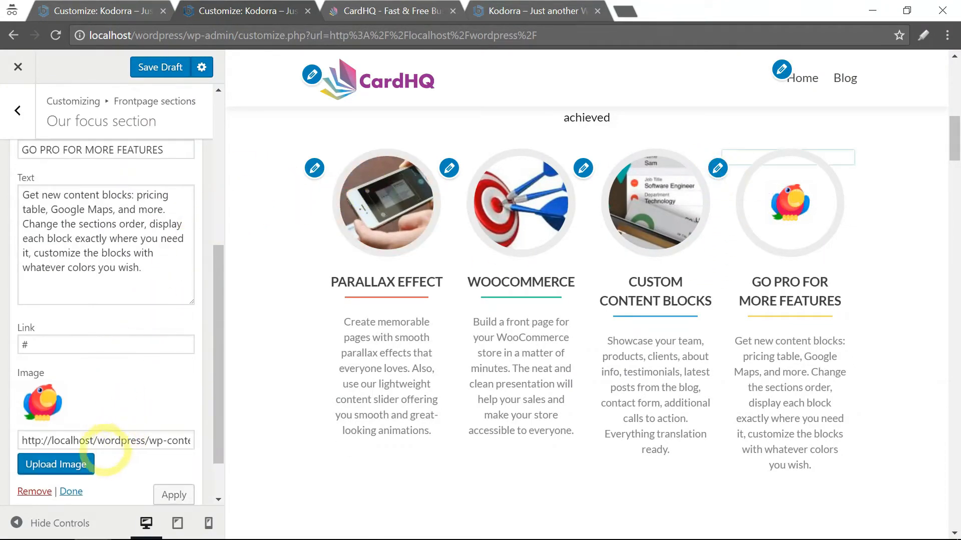
{"action": "left_click", "coordinate": [78, 465]}
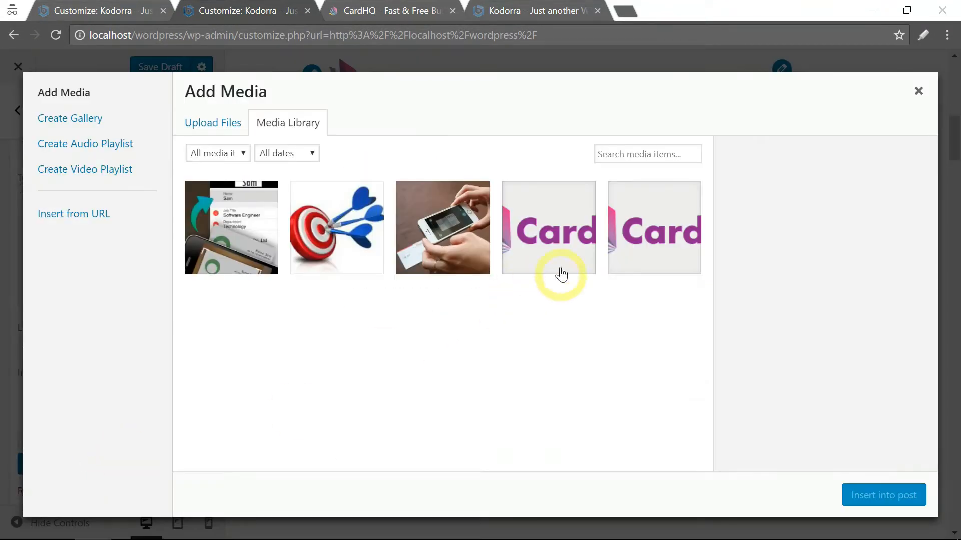
{"action": "left_click", "coordinate": [217, 124]}
{"action": "left_click", "coordinate": [546, 321]}
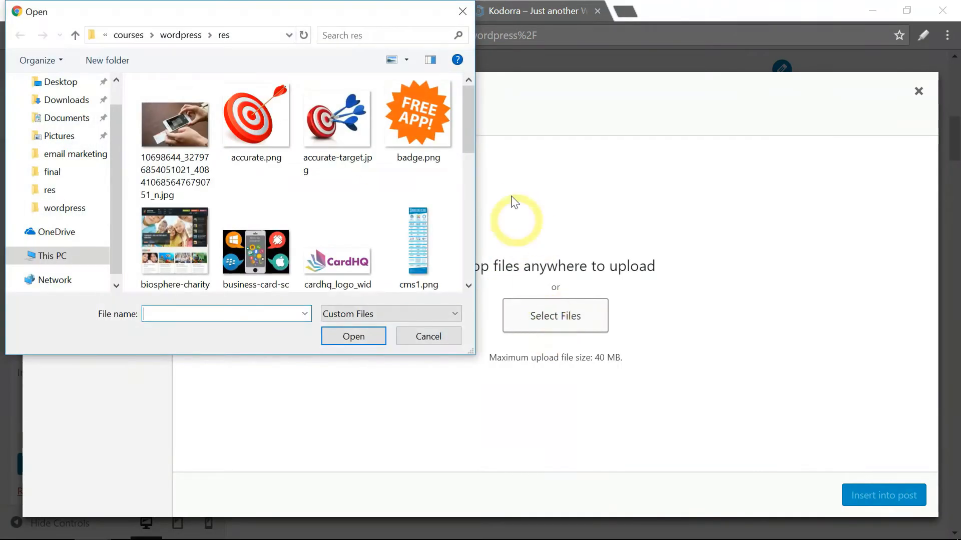
{"action": "double_click", "coordinate": [425, 131]}
{"action": "left_click", "coordinate": [850, 359]}
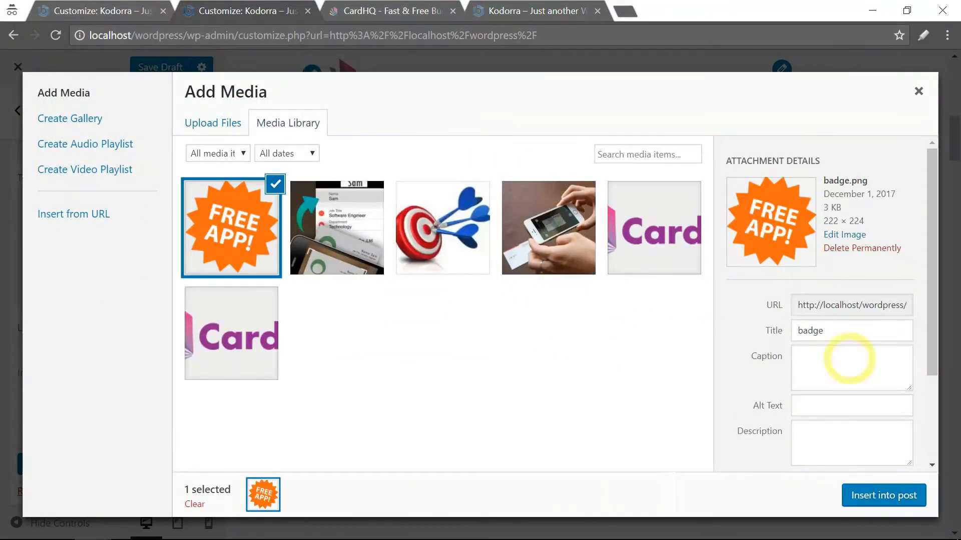
{"action": "left_click", "coordinate": [878, 500]}
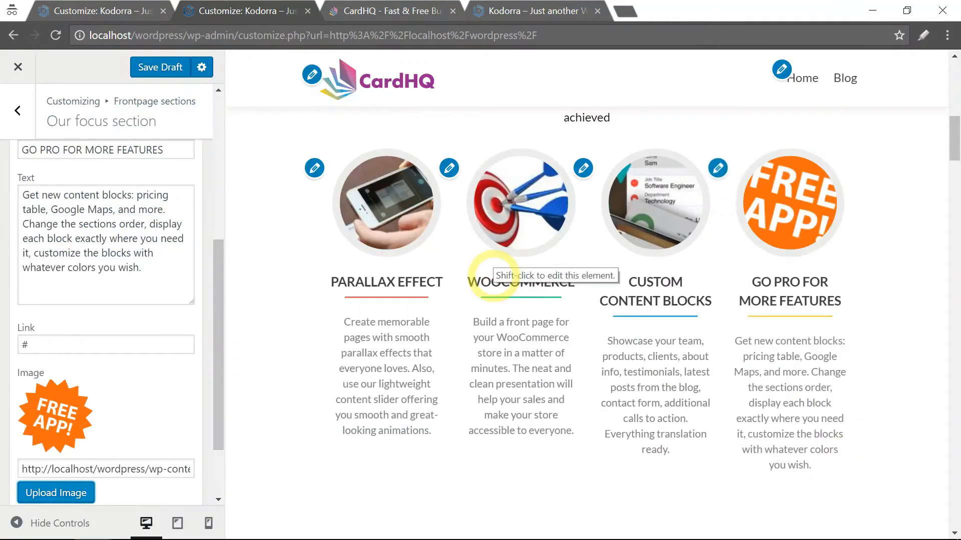
{"action": "left_click", "coordinate": [165, 73]}
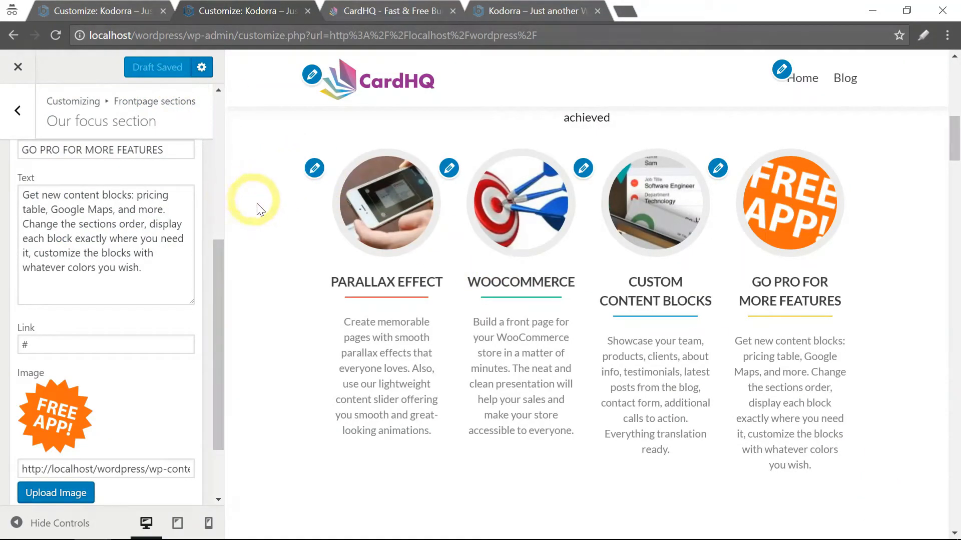
Replace the Parallax Effect widget's title with "FAST & FURIOUS SCANNER" copied from the CardHQ reference site
{"action": "scroll", "coordinate": [251, 219], "scroll_direction": "up", "scroll_amount": 3}
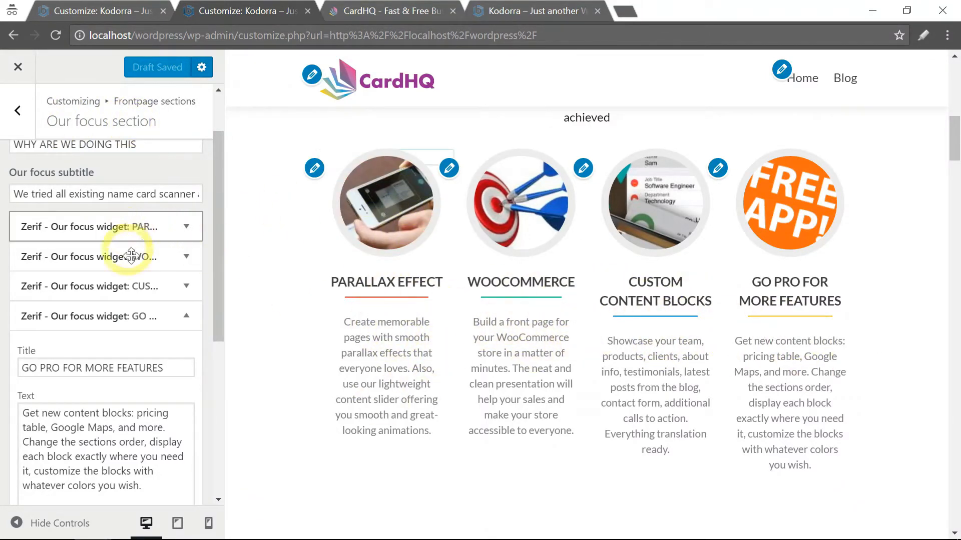
{"action": "left_click", "coordinate": [185, 228]}
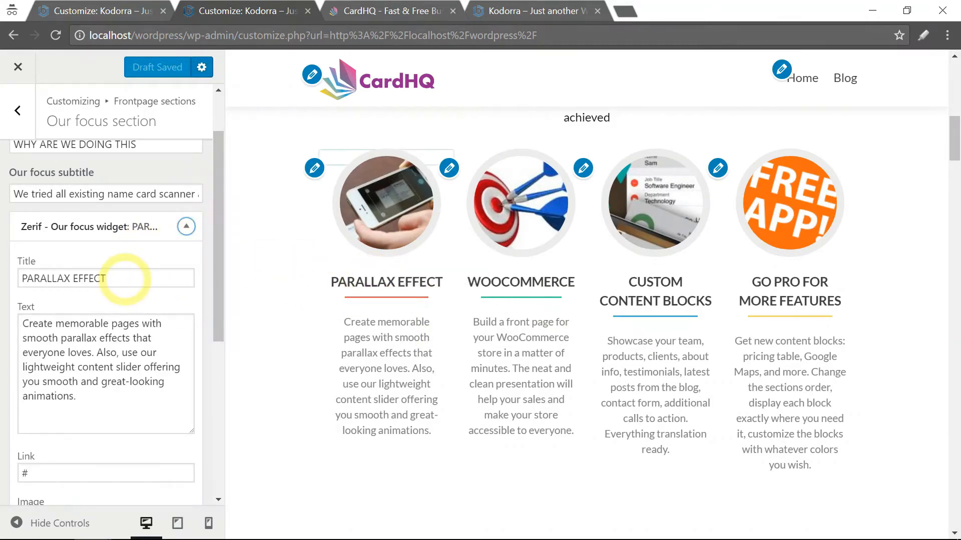
{"action": "left_click_drag", "start_coordinate": [125, 278], "coordinate": [13, 283]}
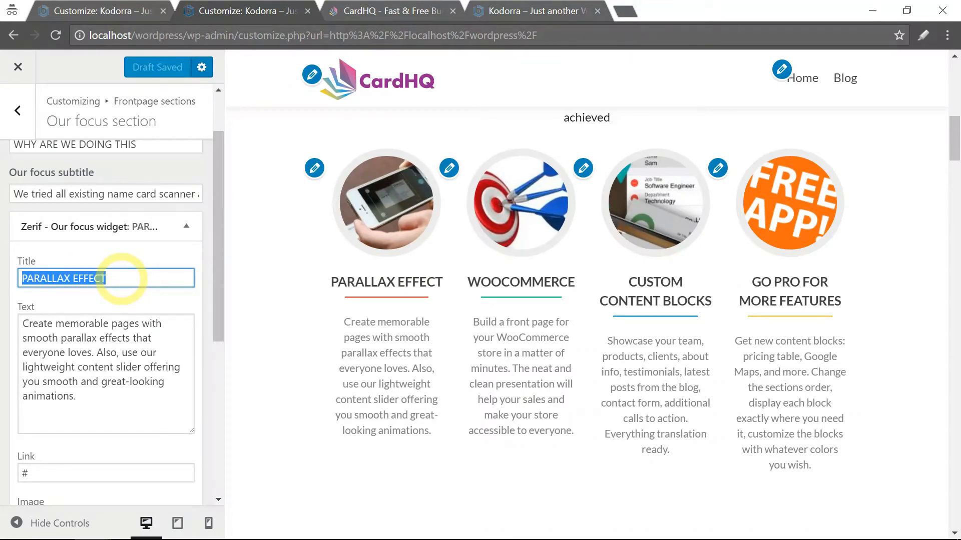
{"action": "left_click", "coordinate": [370, 11]}
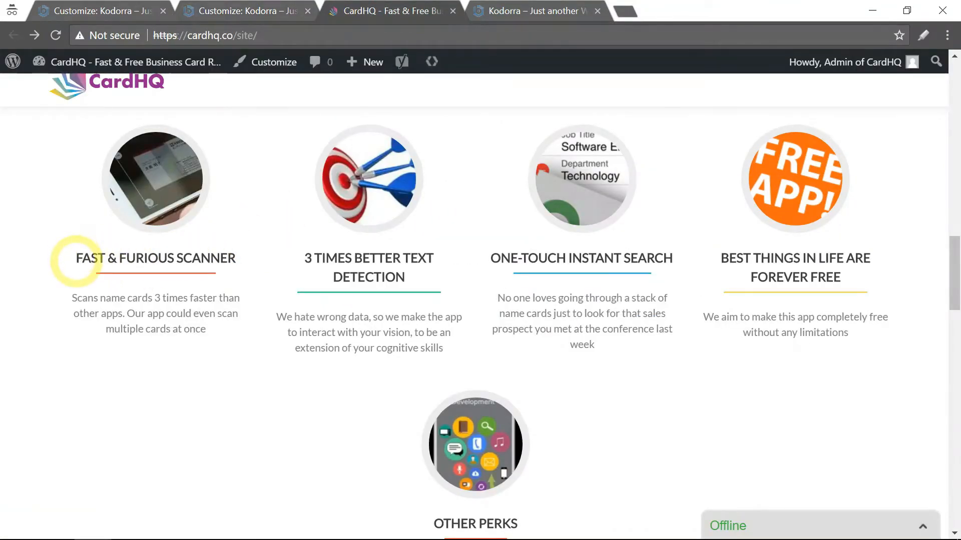
{"action": "left_click_drag", "start_coordinate": [76, 263], "coordinate": [229, 263]}
{"action": "right_click", "coordinate": [229, 262]}
{"action": "left_click", "coordinate": [253, 273]}
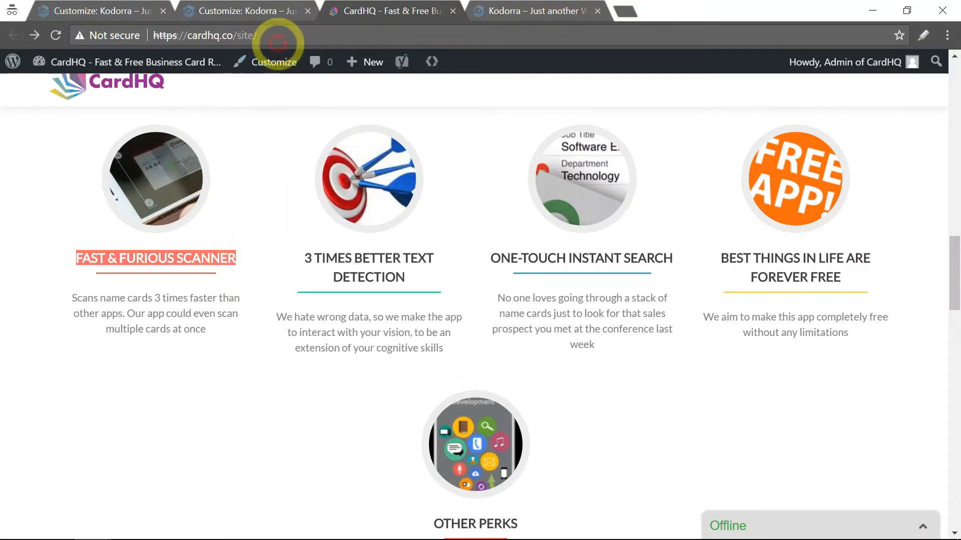
{"action": "left_click", "coordinate": [265, 11]}
{"action": "key", "text": "BackSpace"}
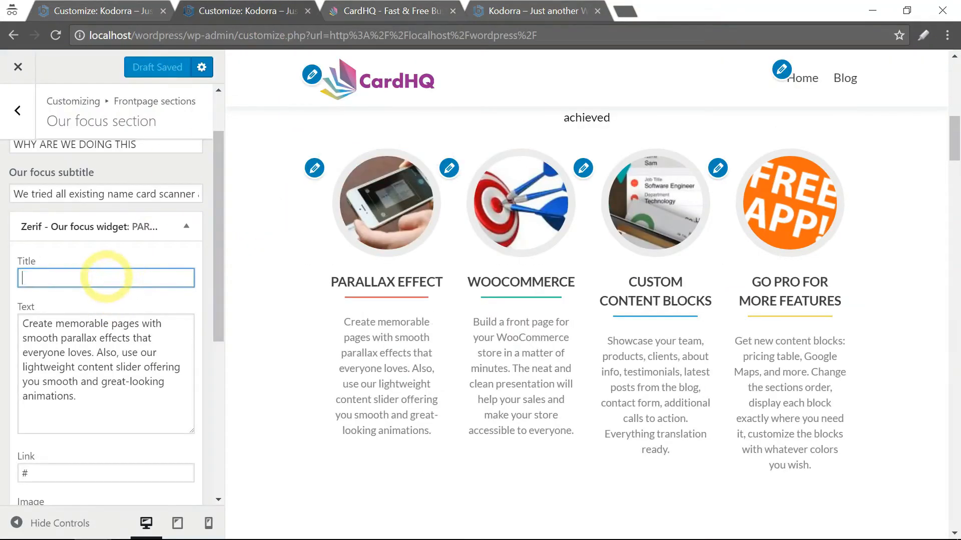
{"action": "right_click", "coordinate": [109, 278]}
{"action": "left_click", "coordinate": [145, 364]}
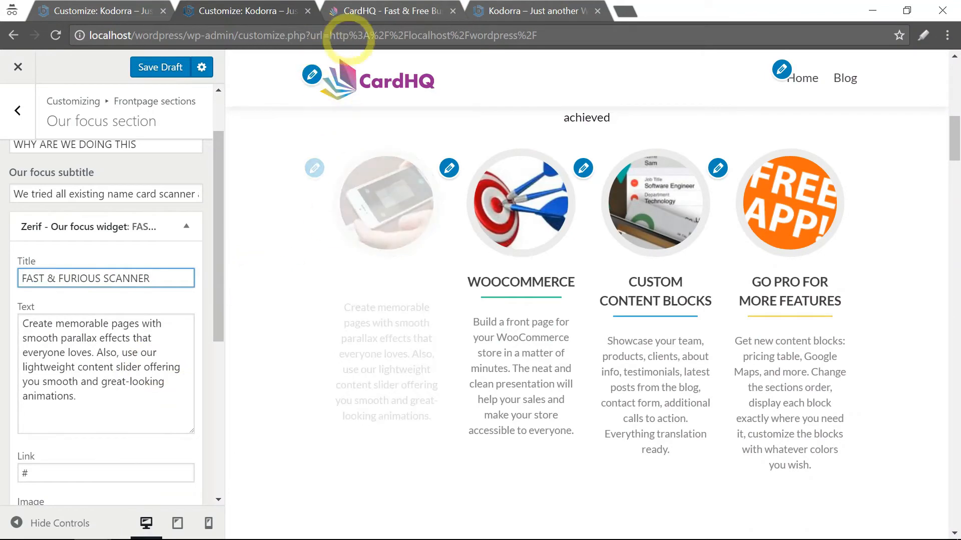
Replace the first focus widget's text with the "Scans name cards 3 times faster than other apps" description copied from the CardHQ reference site
{"action": "left_click", "coordinate": [368, 11]}
{"action": "left_click_drag", "start_coordinate": [208, 332], "coordinate": [72, 300]}
{"action": "right_click", "coordinate": [109, 313]}
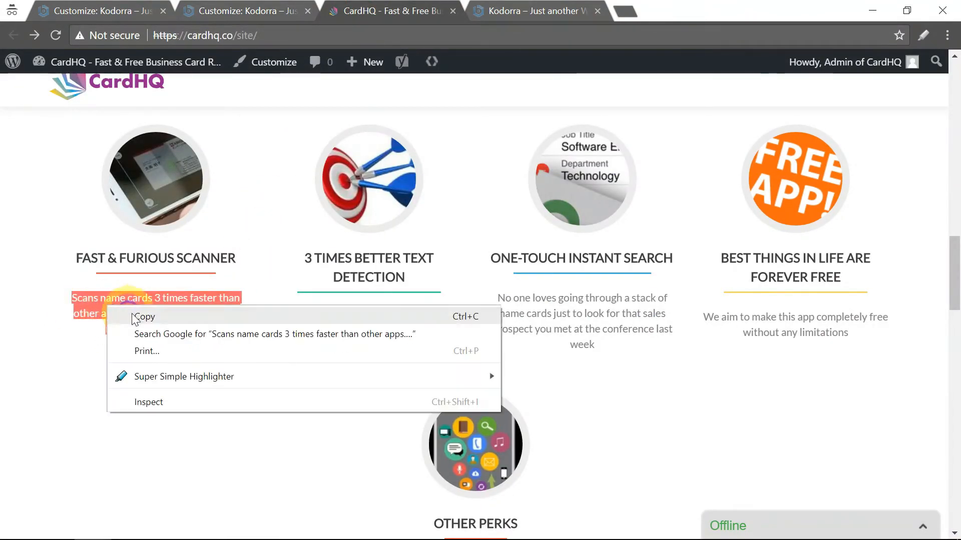
{"action": "left_click", "coordinate": [145, 315]}
{"action": "left_click", "coordinate": [260, 13]}
{"action": "left_click", "coordinate": [133, 357]}
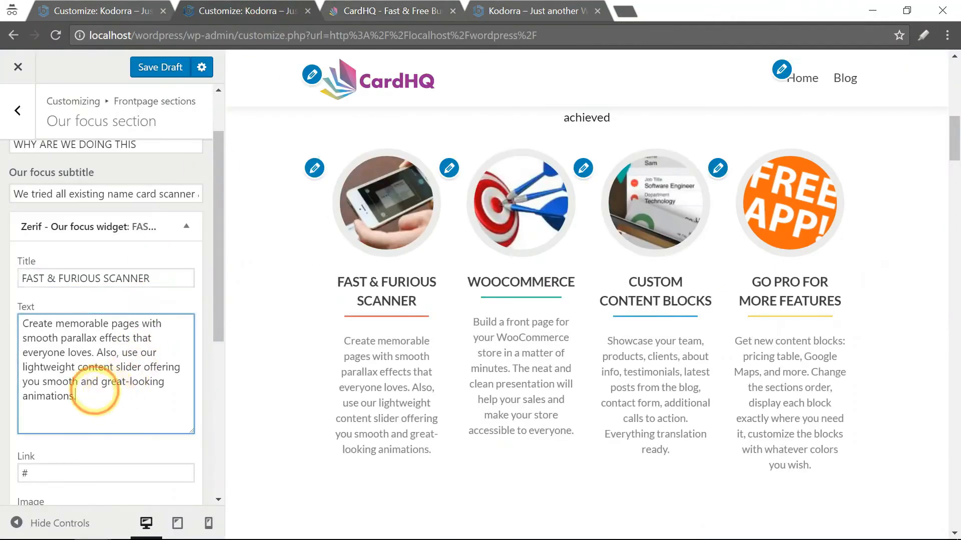
{"action": "left_click_drag", "start_coordinate": [76, 397], "coordinate": [6, 335]}
{"action": "right_click", "coordinate": [112, 360]}
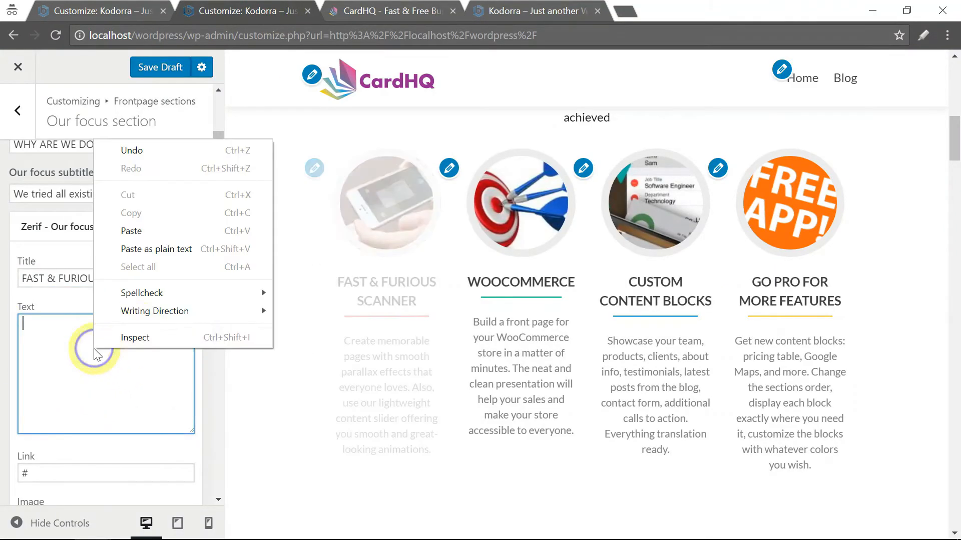
{"action": "left_click", "coordinate": [157, 236]}
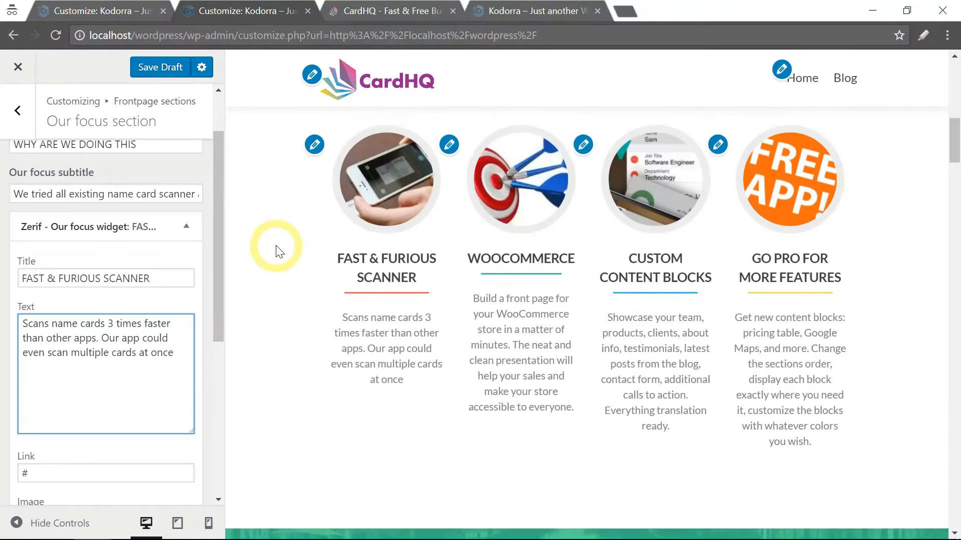
{"action": "left_click_drag", "start_coordinate": [221, 267], "coordinate": [228, 330]}
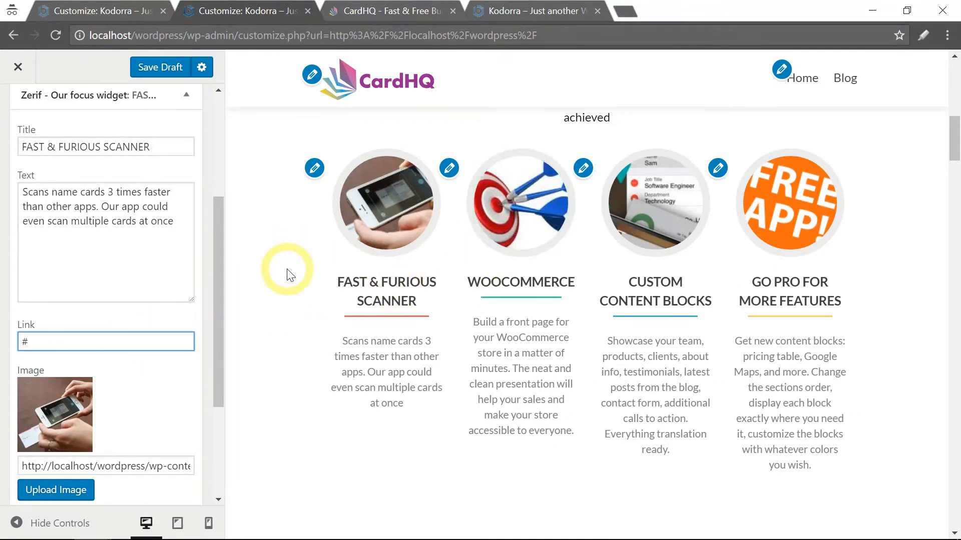
Replace the WooCommerce focus widget's title with "3 TIMES BETTER TEXT DETECTION" copied from the CardHQ reference site
{"action": "left_click_drag", "start_coordinate": [221, 274], "coordinate": [215, 209]}
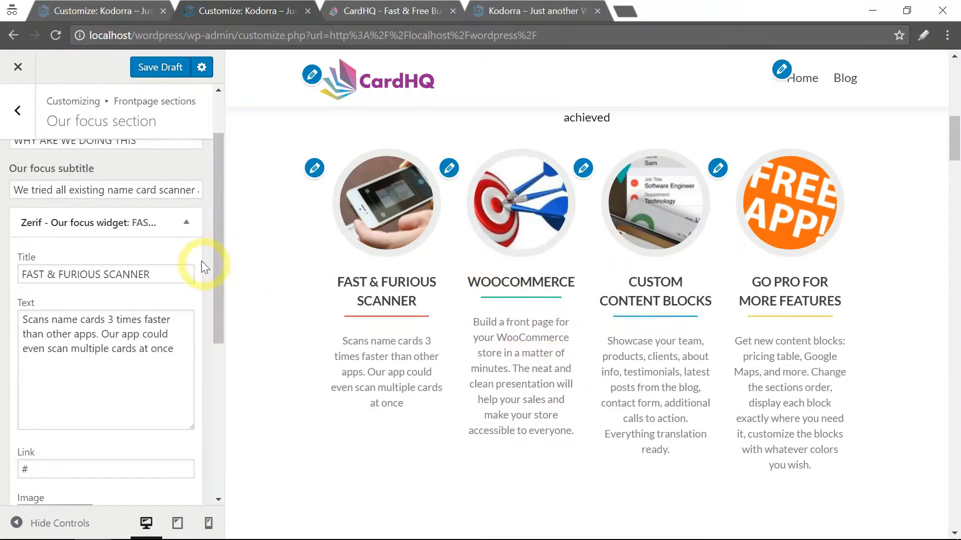
{"action": "left_click", "coordinate": [187, 223]}
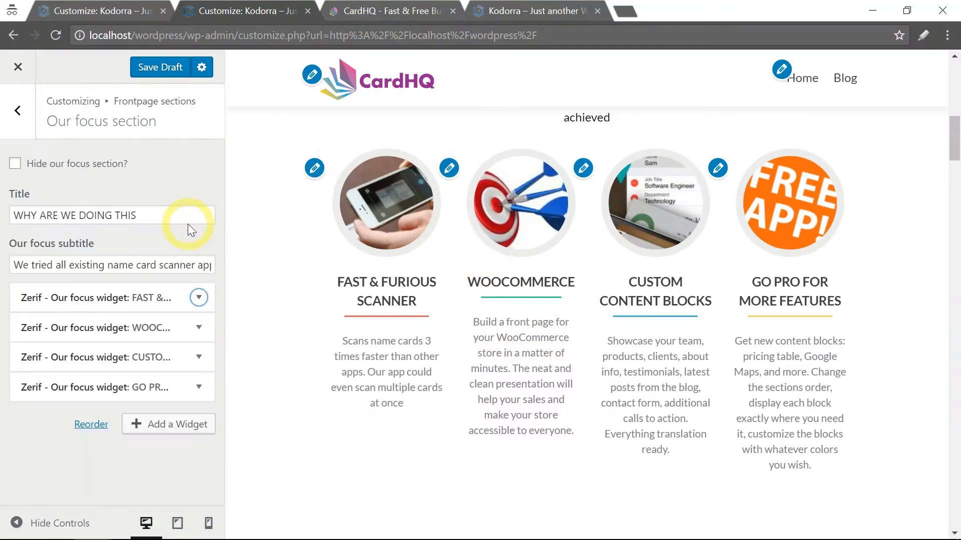
{"action": "left_click", "coordinate": [200, 331]}
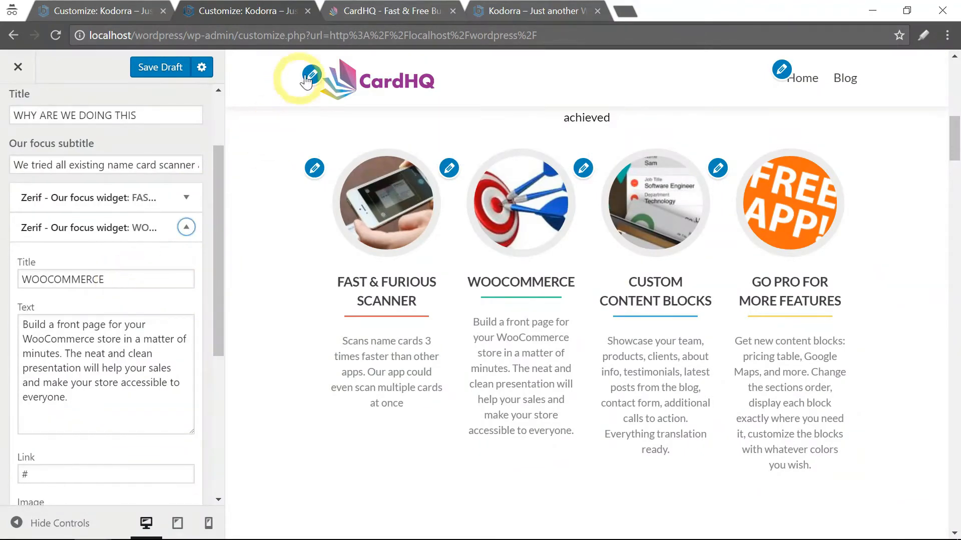
{"action": "left_click", "coordinate": [381, 16]}
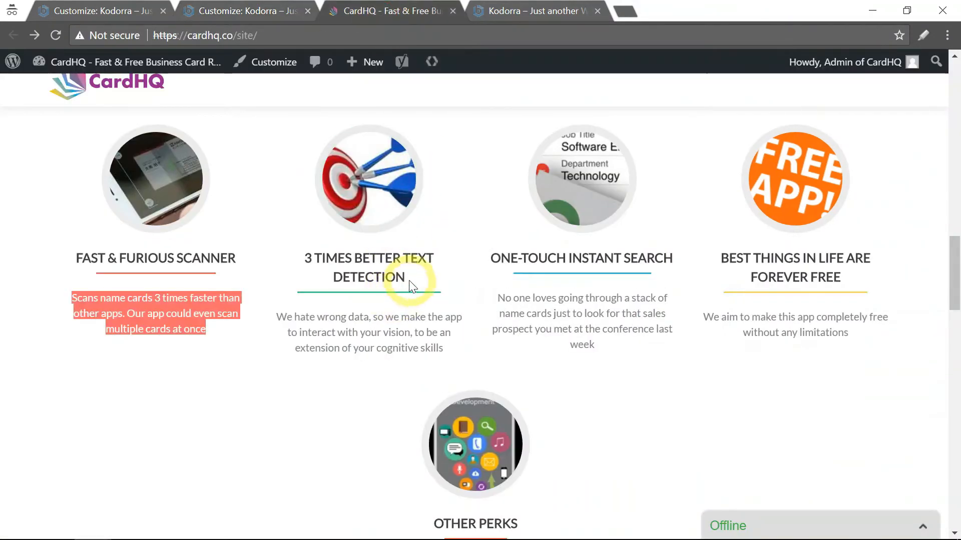
{"action": "left_click_drag", "start_coordinate": [409, 281], "coordinate": [304, 259]}
{"action": "right_click", "coordinate": [353, 260]}
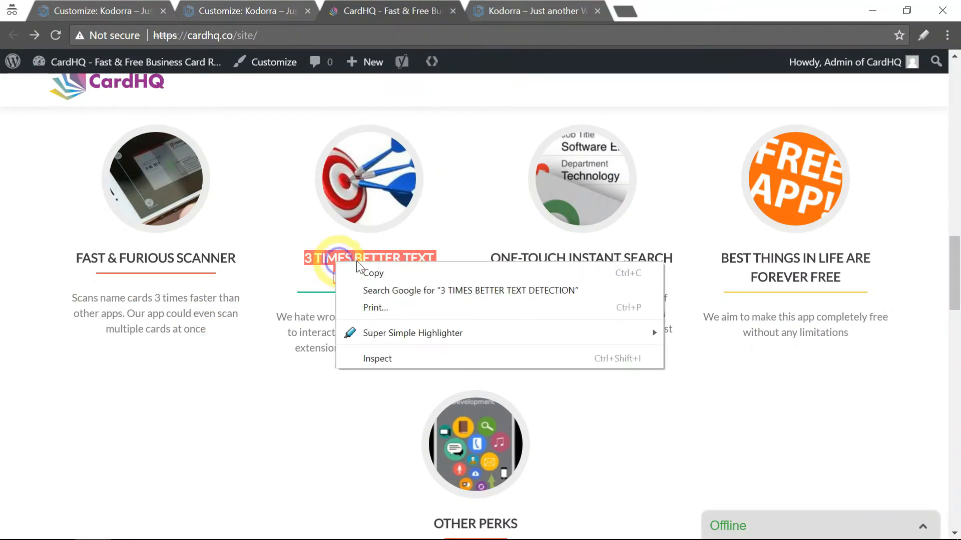
{"action": "left_click", "coordinate": [370, 272]}
{"action": "left_click", "coordinate": [258, 15]}
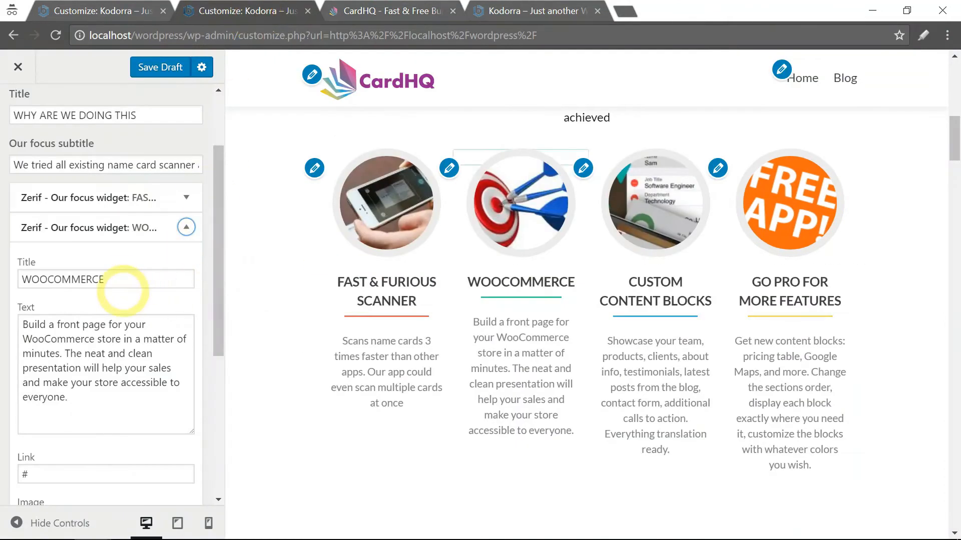
{"action": "left_click_drag", "start_coordinate": [122, 281], "coordinate": [2, 273]}
{"action": "key", "text": "BackSpace"}
{"action": "right_click", "coordinate": [88, 280]}
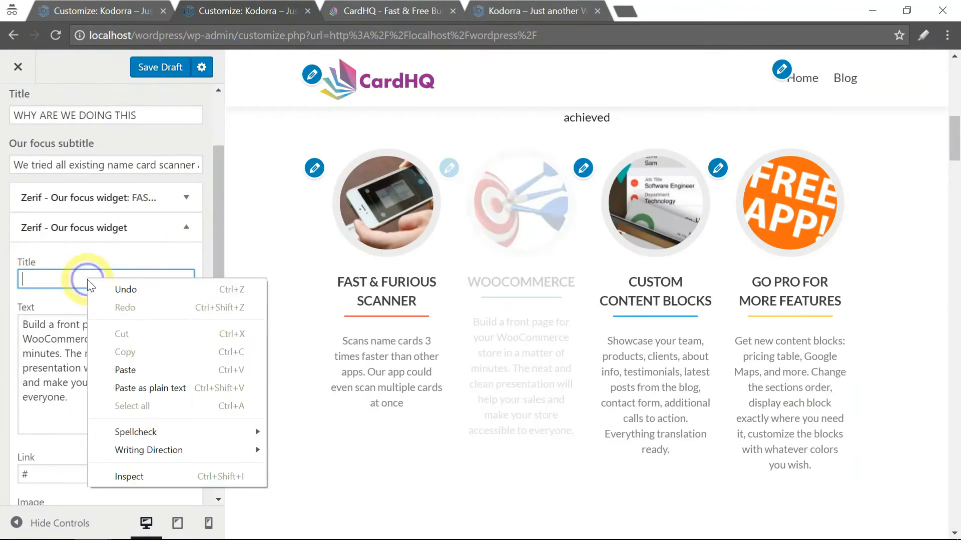
{"action": "left_click", "coordinate": [129, 371]}
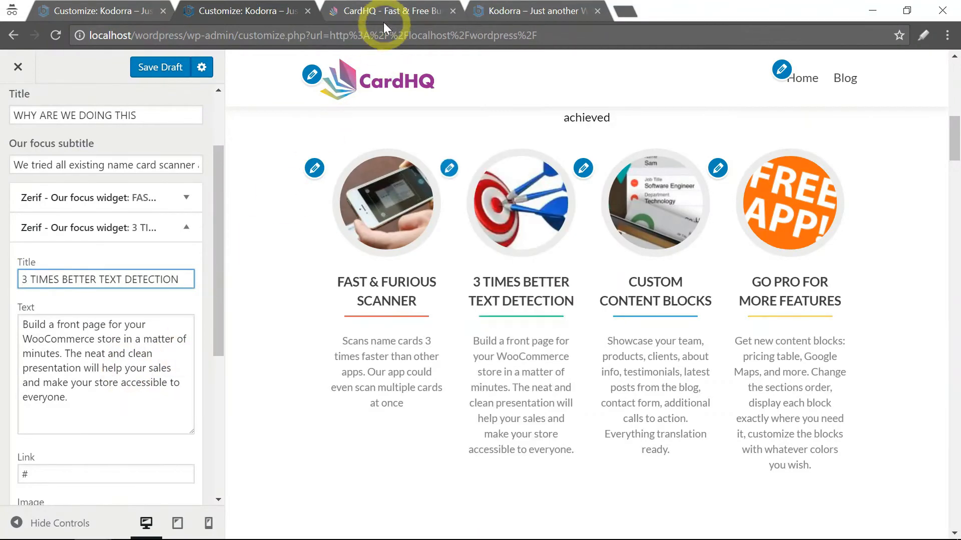
Replace the second focus widget's text with the "We hate wrong data, so we make the app to interact with your vision" description copied from the CardHQ site
{"action": "left_click", "coordinate": [383, 12]}
{"action": "left_click_drag", "start_coordinate": [445, 354], "coordinate": [283, 320]}
{"action": "right_click", "coordinate": [301, 320]}
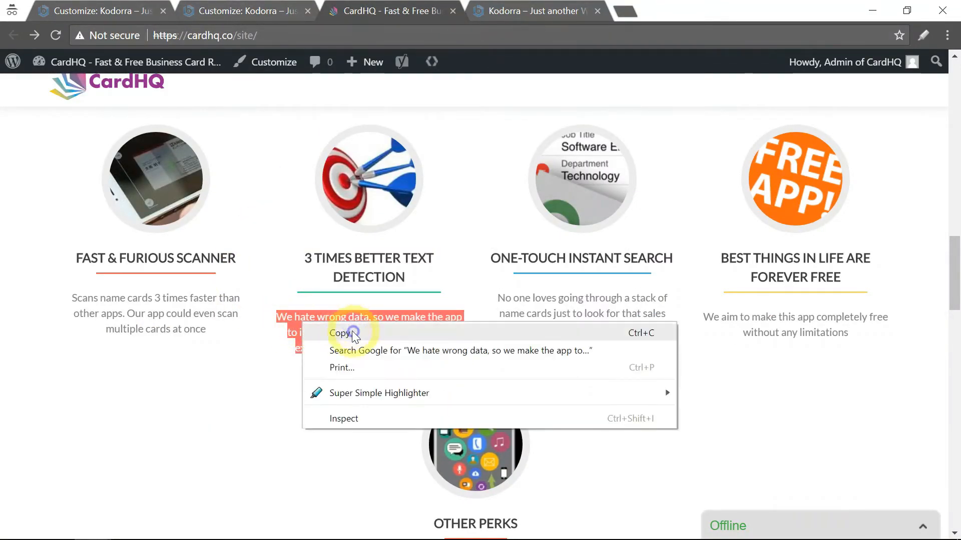
{"action": "left_click", "coordinate": [343, 333]}
{"action": "left_click", "coordinate": [259, 12]}
{"action": "left_click", "coordinate": [137, 384]}
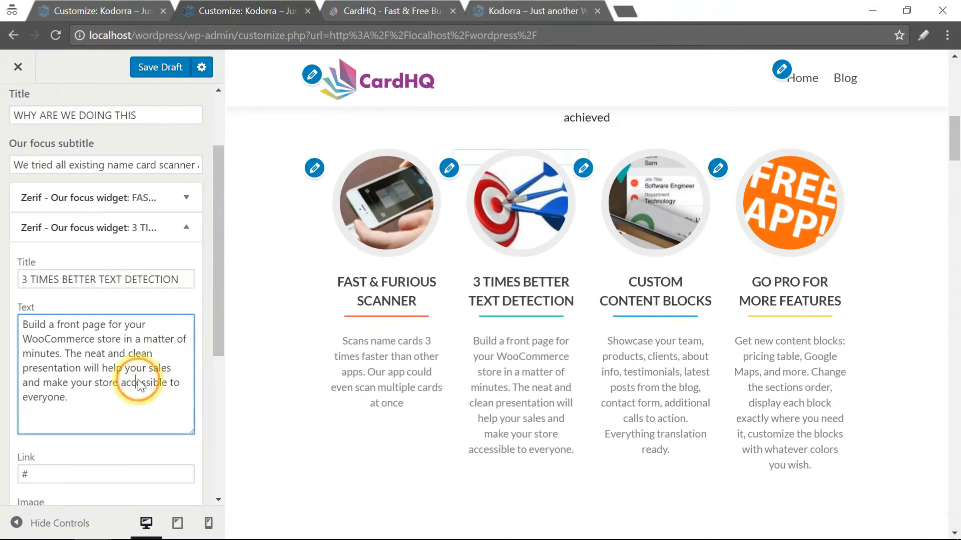
{"action": "left_click_drag", "start_coordinate": [82, 408], "coordinate": [3, 318]}
{"action": "key", "text": "BackSpace"}
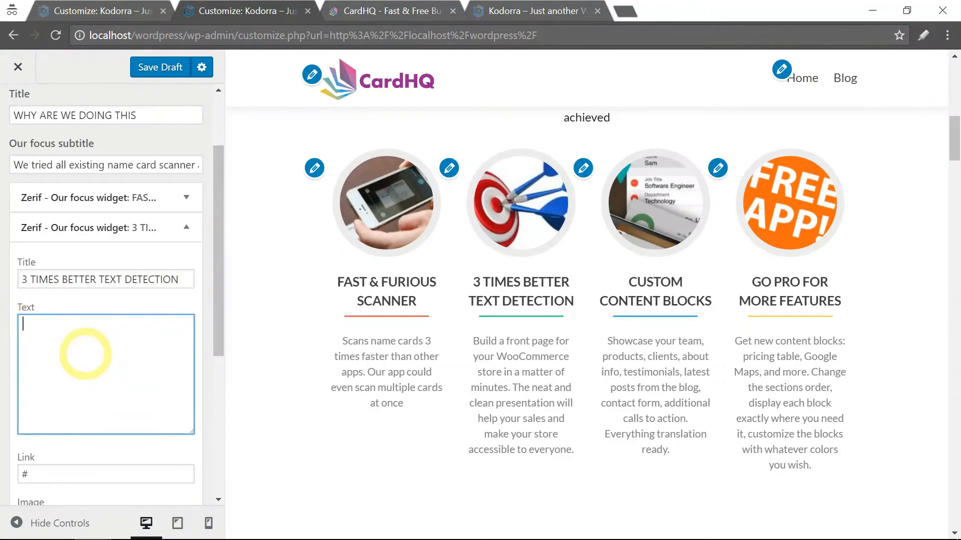
{"action": "right_click", "coordinate": [87, 354]}
{"action": "left_click", "coordinate": [146, 219]}
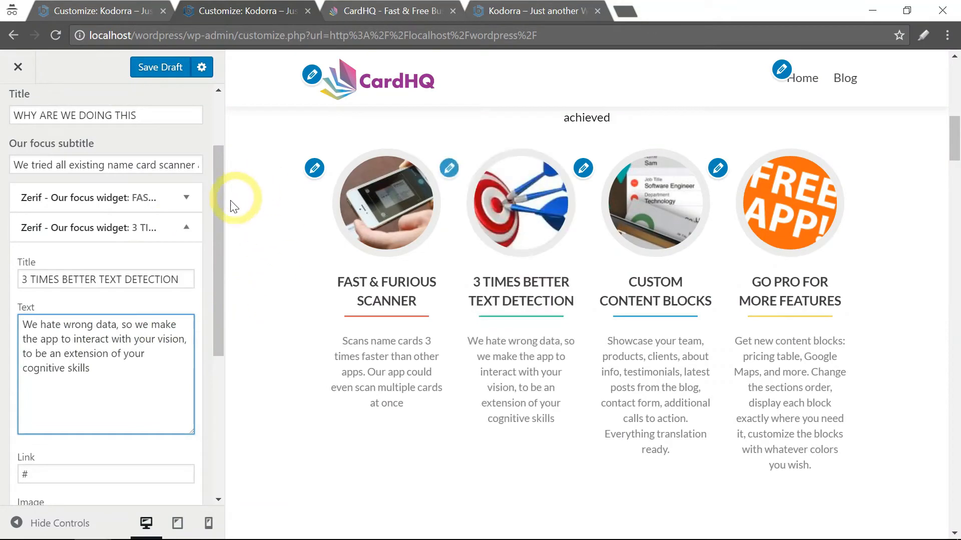
Replace the Custom Content Blocks widget's title with "ONE-TOUCH INSTANT SEARCH" copied from the CardHQ reference site
{"action": "left_click_drag", "start_coordinate": [217, 288], "coordinate": [215, 265]}
{"action": "left_click", "coordinate": [185, 254]}
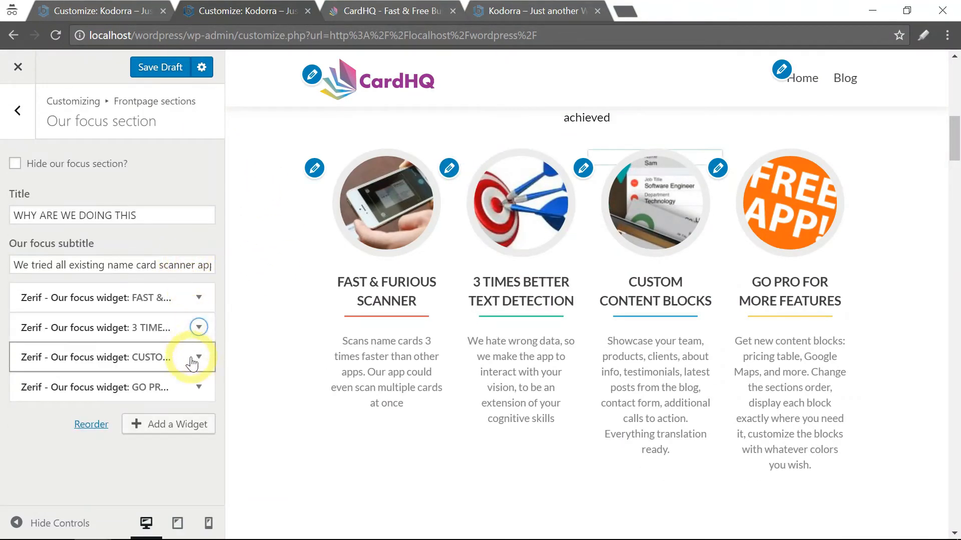
{"action": "left_click", "coordinate": [200, 356]}
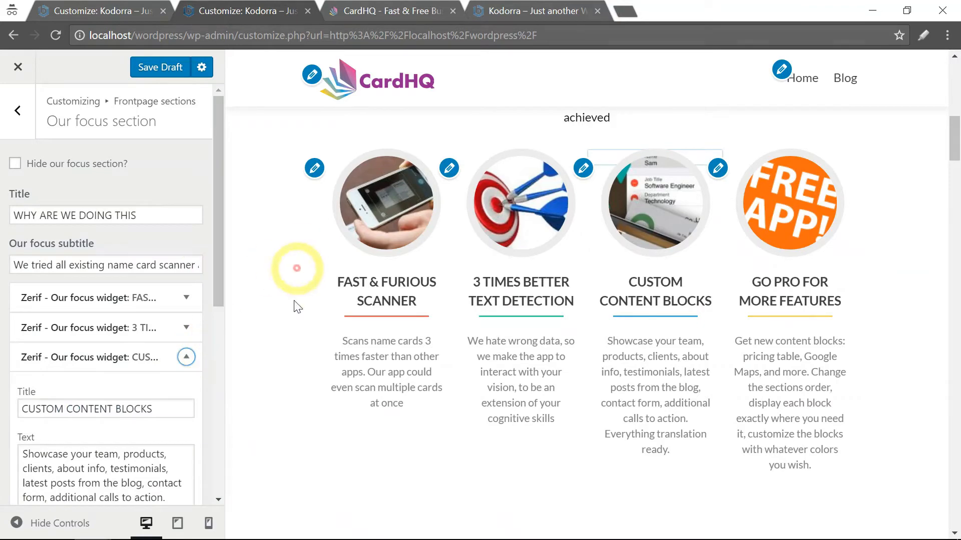
{"action": "left_click", "coordinate": [407, 13]}
{"action": "left_click_drag", "start_coordinate": [669, 257], "coordinate": [495, 259]}
{"action": "right_click", "coordinate": [504, 259]}
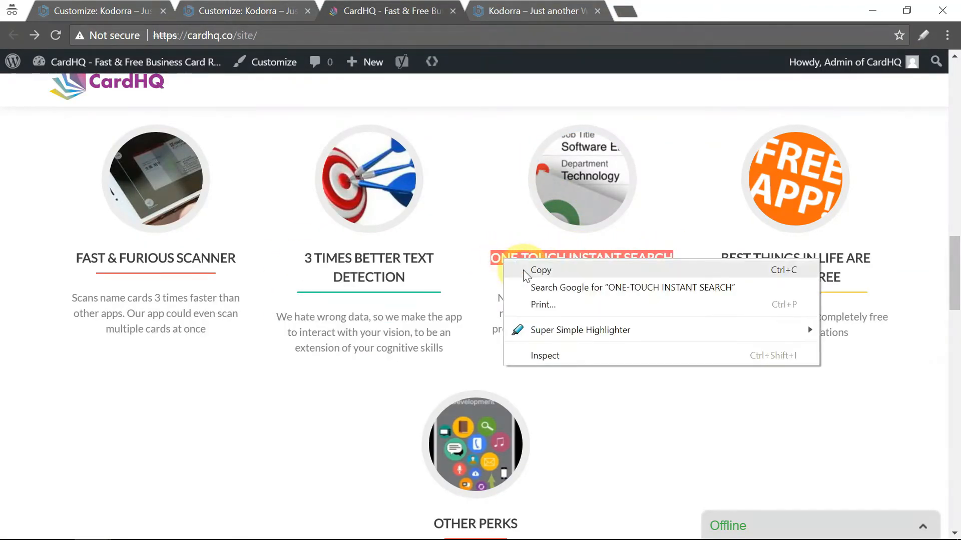
{"action": "left_click", "coordinate": [523, 269]}
{"action": "left_click", "coordinate": [262, 17]}
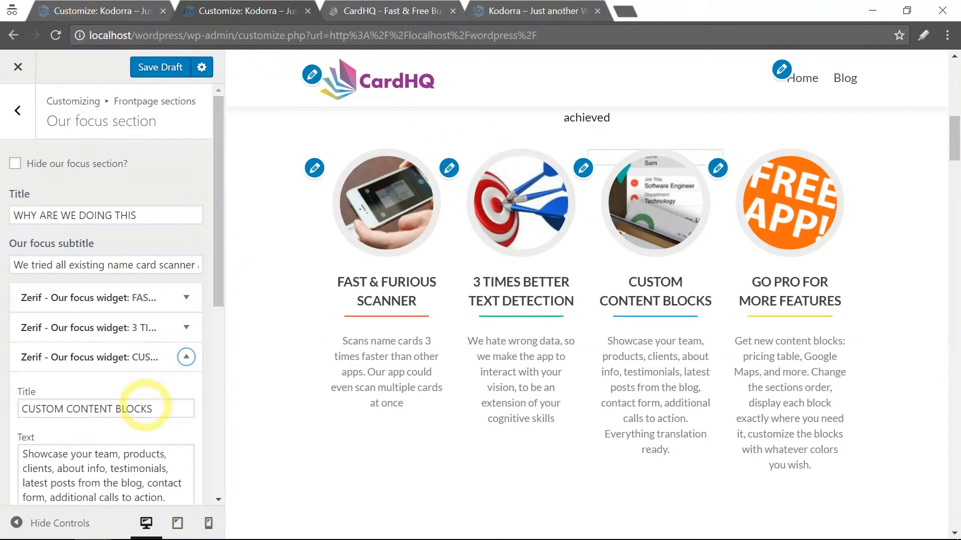
{"action": "left_click_drag", "start_coordinate": [153, 409], "coordinate": [84, 430]}
{"action": "key", "text": "BackSpace"}
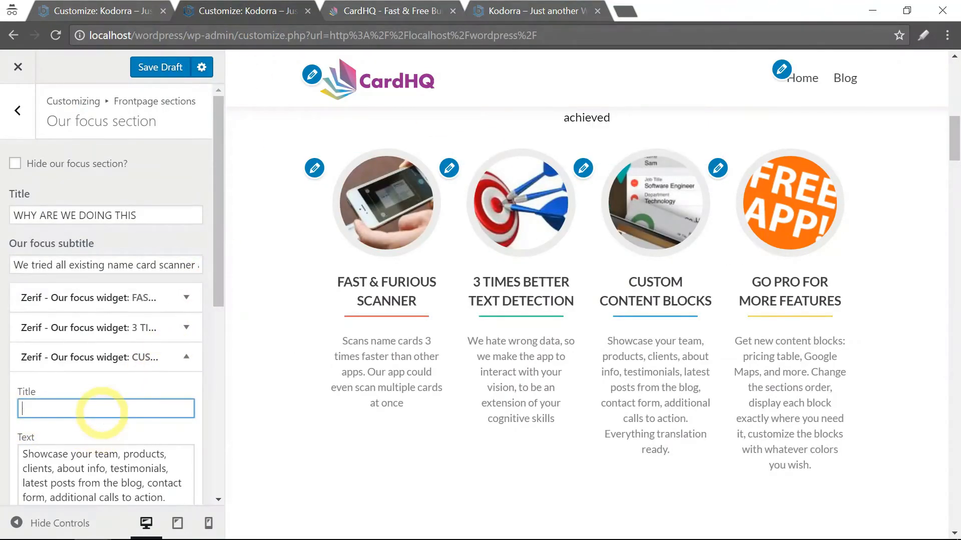
{"action": "right_click", "coordinate": [103, 408]}
{"action": "left_click", "coordinate": [162, 290]}
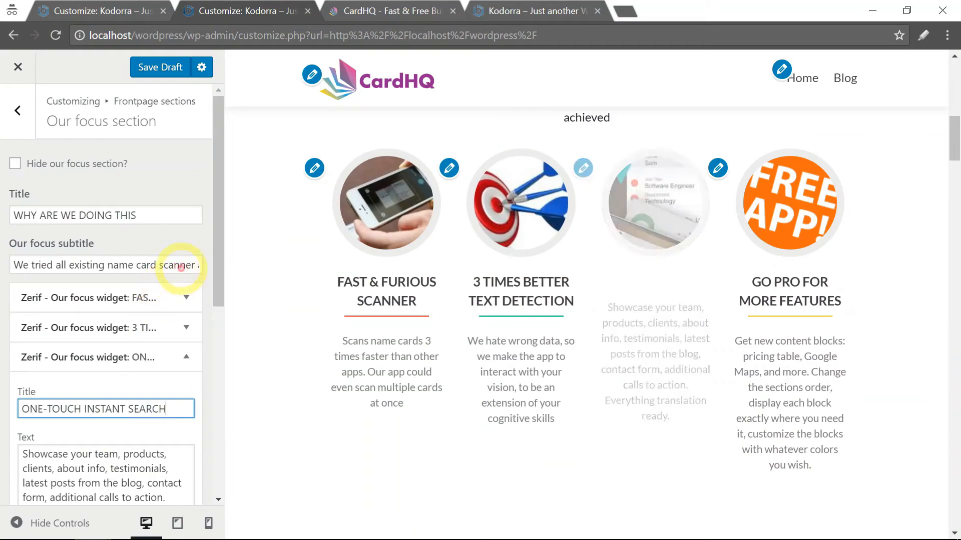
Replace the third focus widget's text with the "No one loves going through a stack of name cards" description copied from the CardHQ reference site
{"action": "scroll", "coordinate": [185, 275], "scroll_direction": "down", "scroll_amount": 4}
{"action": "left_click", "coordinate": [412, 13]}
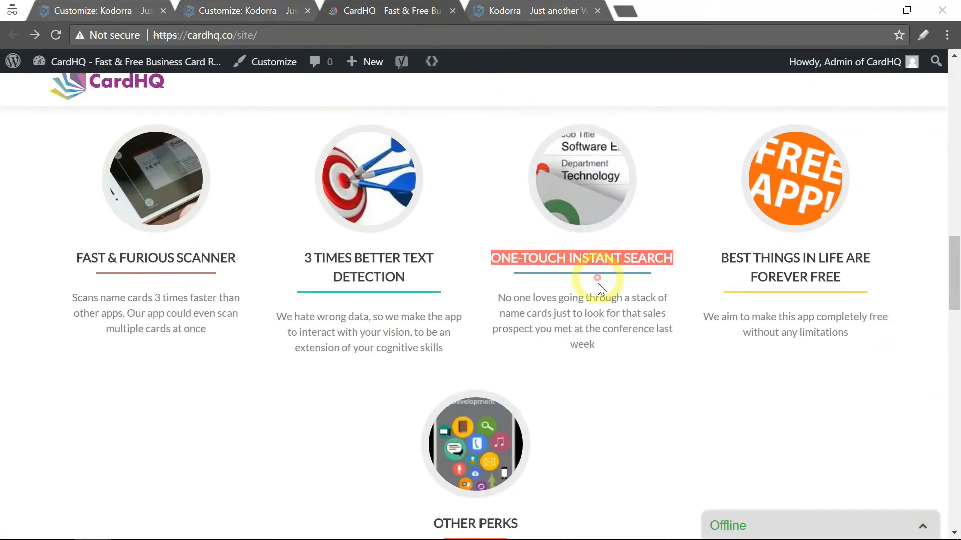
{"action": "left_click_drag", "start_coordinate": [597, 344], "coordinate": [503, 298]}
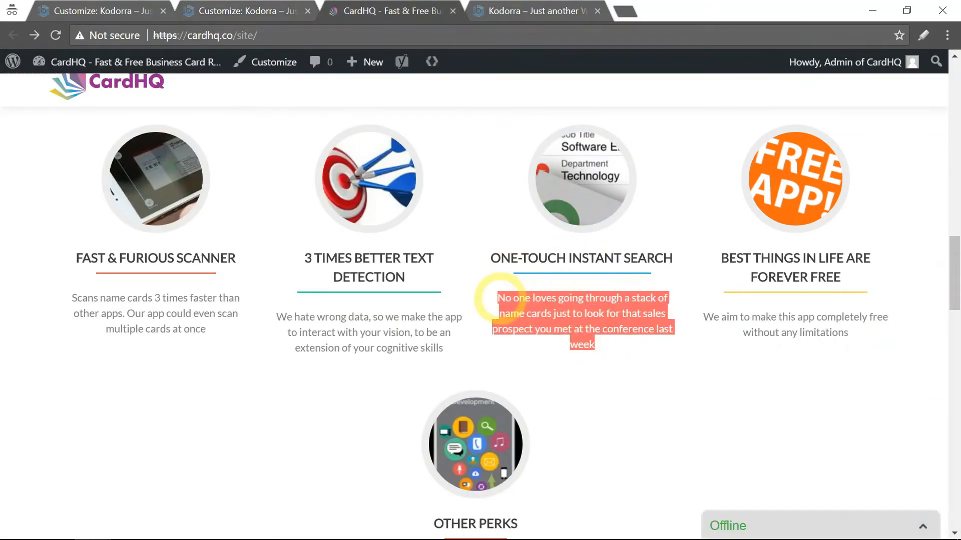
{"action": "right_click", "coordinate": [501, 299]}
{"action": "left_click", "coordinate": [540, 315]}
{"action": "left_click", "coordinate": [237, 11]}
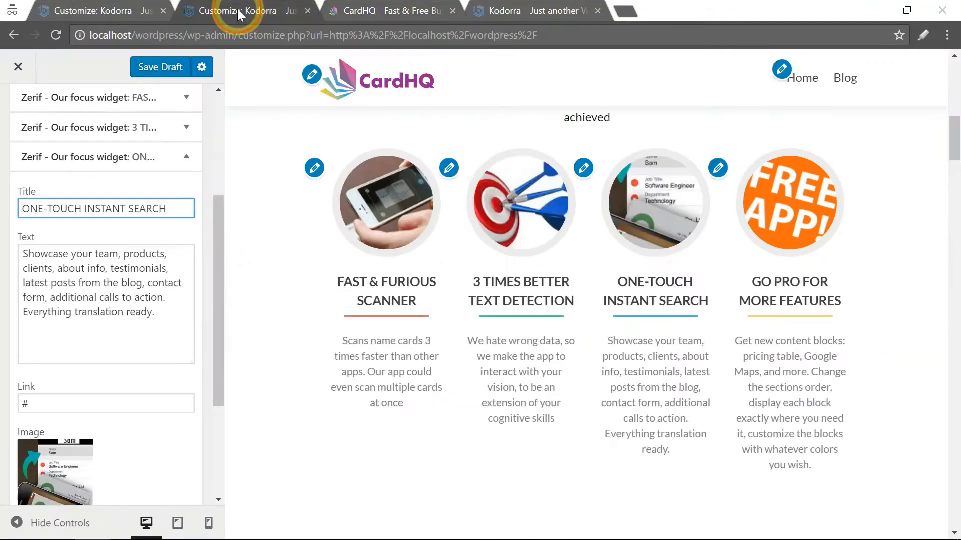
{"action": "left_click_drag", "start_coordinate": [168, 314], "coordinate": [18, 242]}
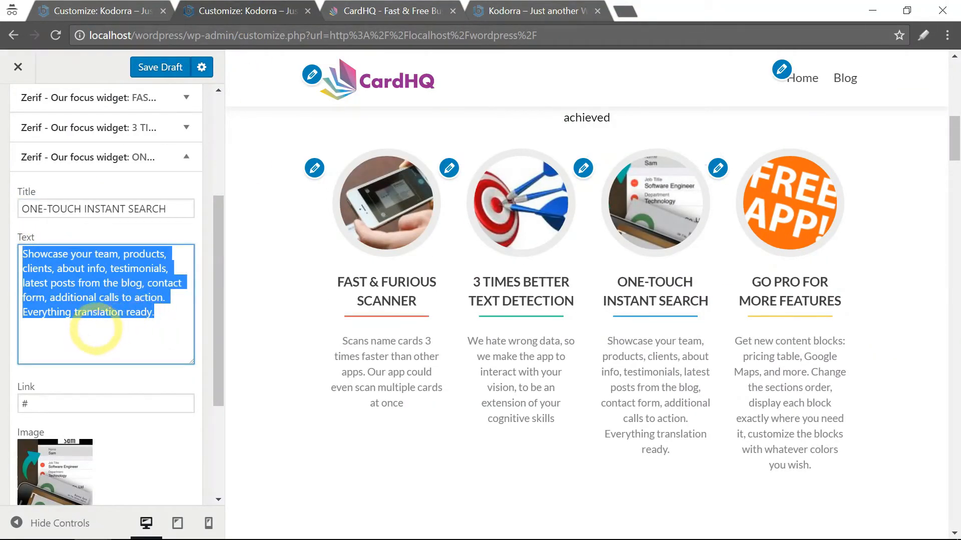
{"action": "key", "text": "BackSpace"}
{"action": "right_click", "coordinate": [80, 259]}
{"action": "left_click", "coordinate": [107, 354]}
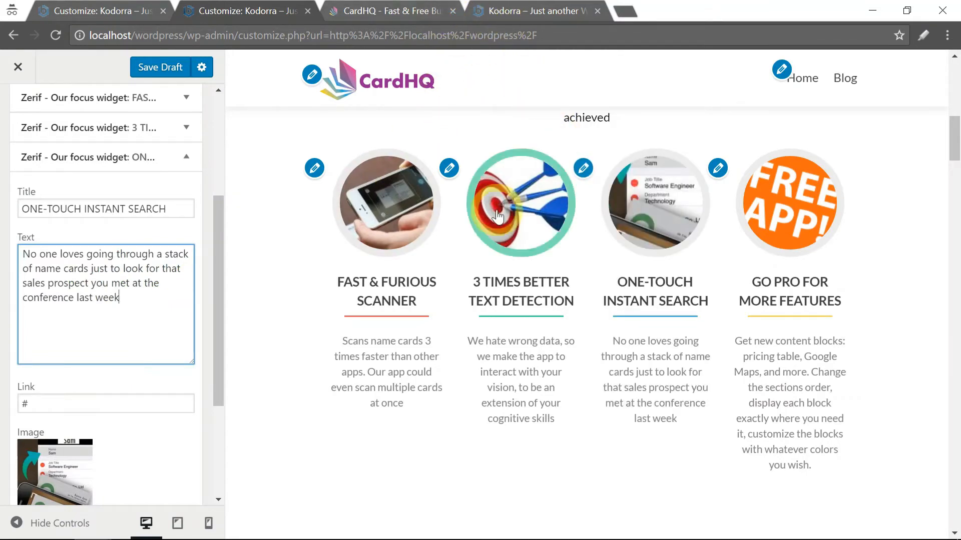
Replace the Go Pro for More Features widget's title with "BEST THINGS IN LIFE ARE FOREVER FREE" copied from the CardHQ reference site
{"action": "left_click", "coordinate": [186, 157]}
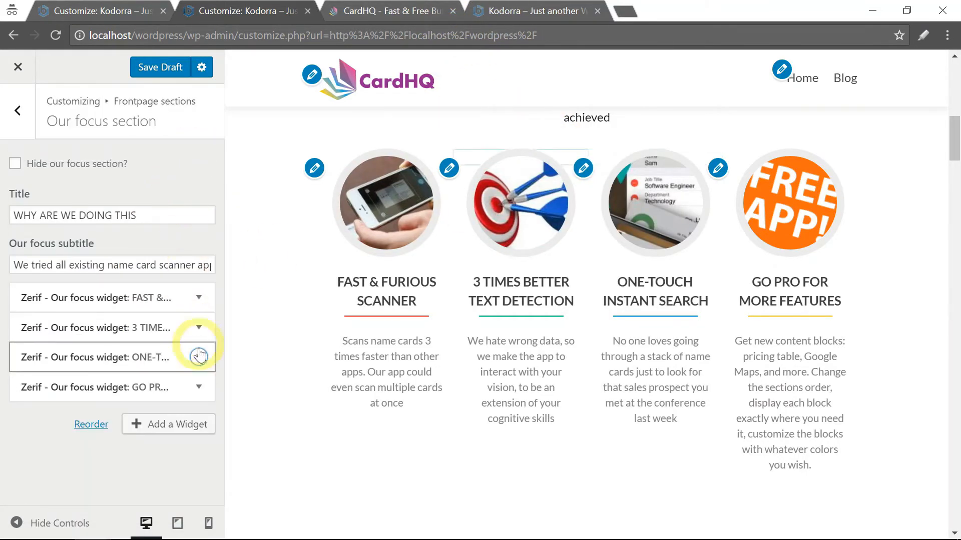
{"action": "left_click", "coordinate": [199, 387]}
{"action": "scroll", "coordinate": [221, 280], "scroll_direction": "down", "scroll_amount": 2}
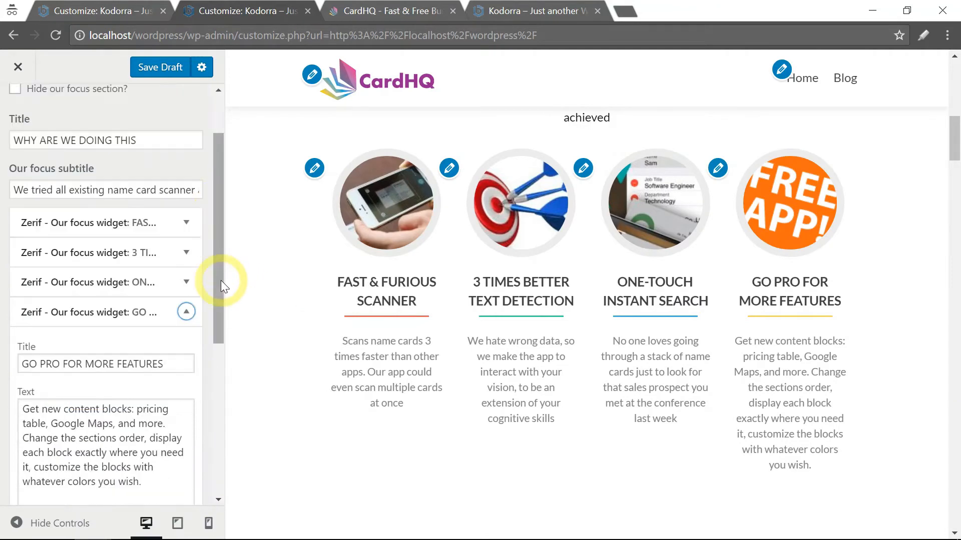
{"action": "scroll", "coordinate": [220, 281], "scroll_direction": "down", "scroll_amount": 3}
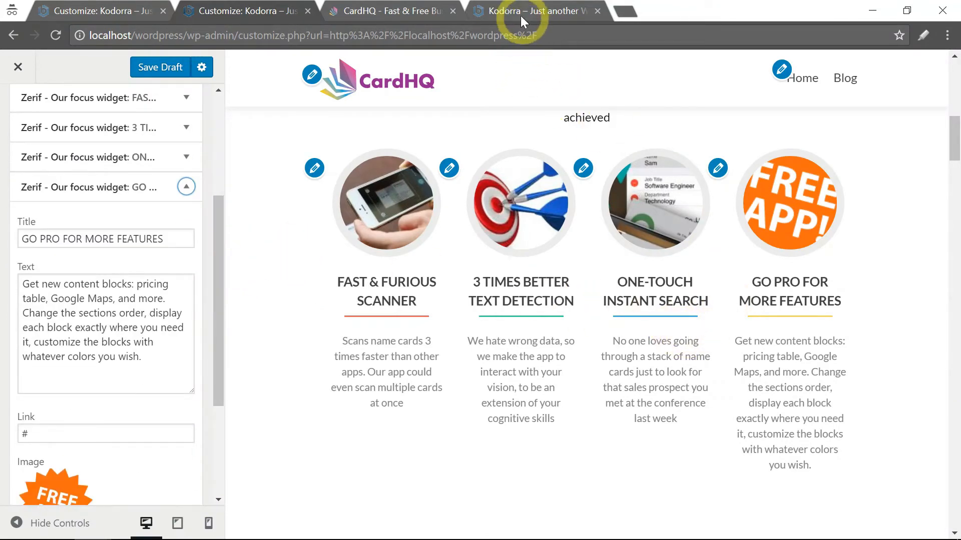
{"action": "left_click", "coordinate": [425, 10]}
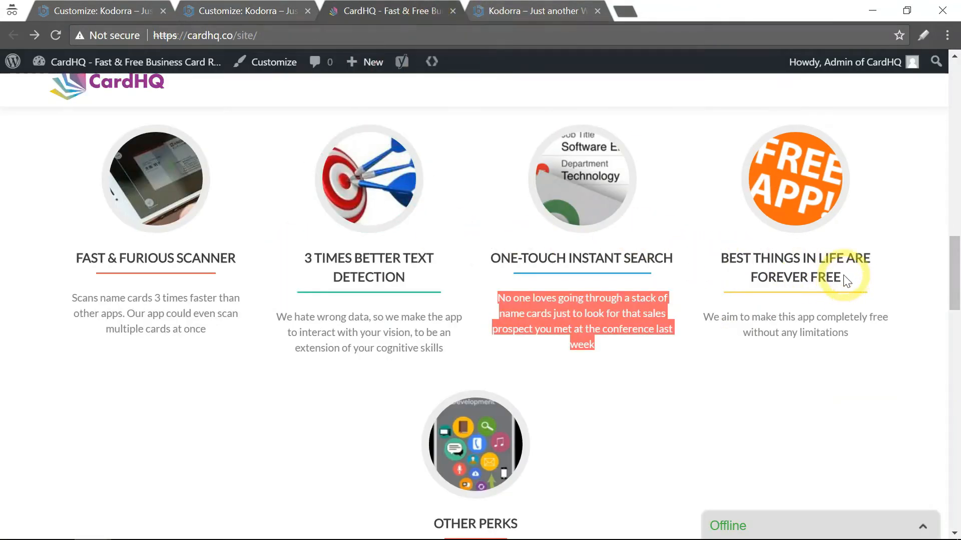
{"action": "left_click_drag", "start_coordinate": [847, 278], "coordinate": [727, 259]}
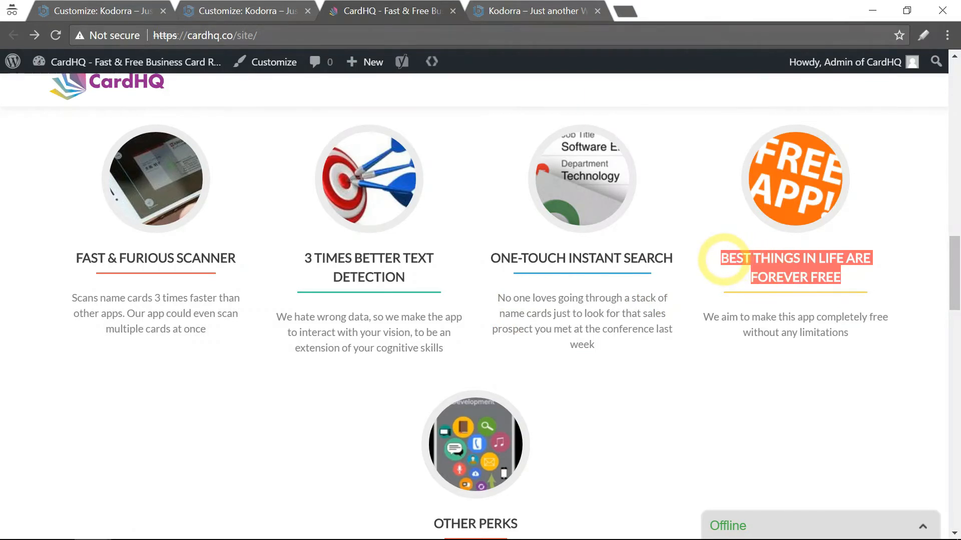
{"action": "right_click", "coordinate": [745, 263]}
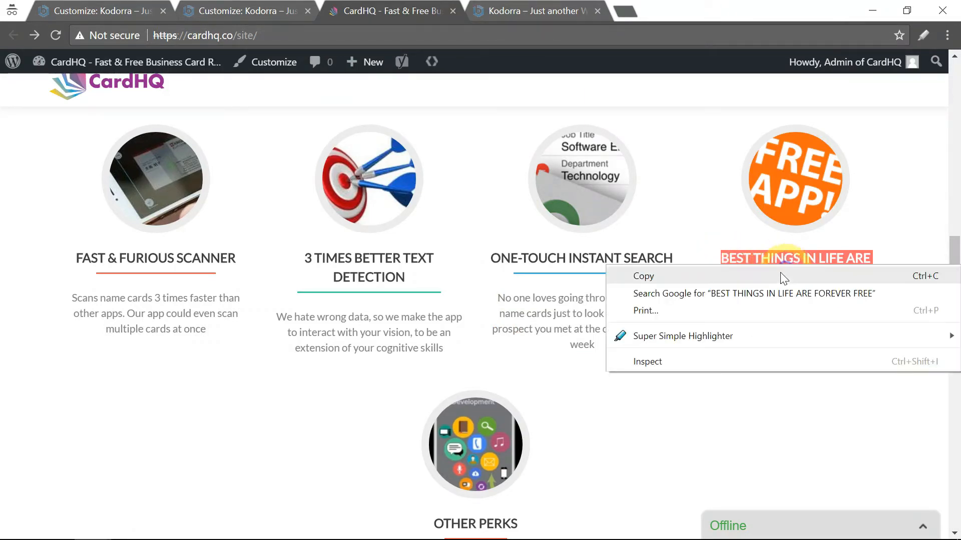
{"action": "left_click", "coordinate": [780, 250]}
{"action": "left_click", "coordinate": [247, 11]}
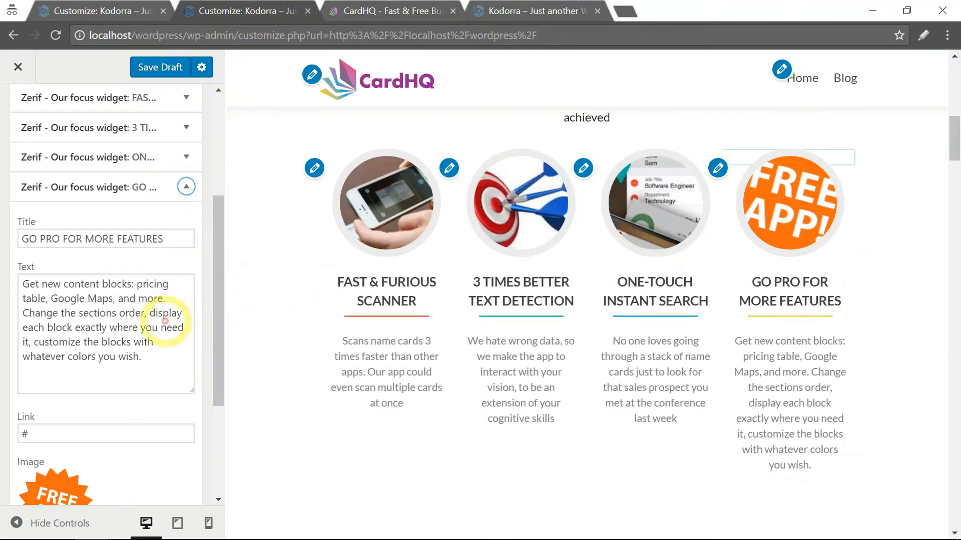
{"action": "left_click_drag", "start_coordinate": [164, 245], "coordinate": [25, 233]}
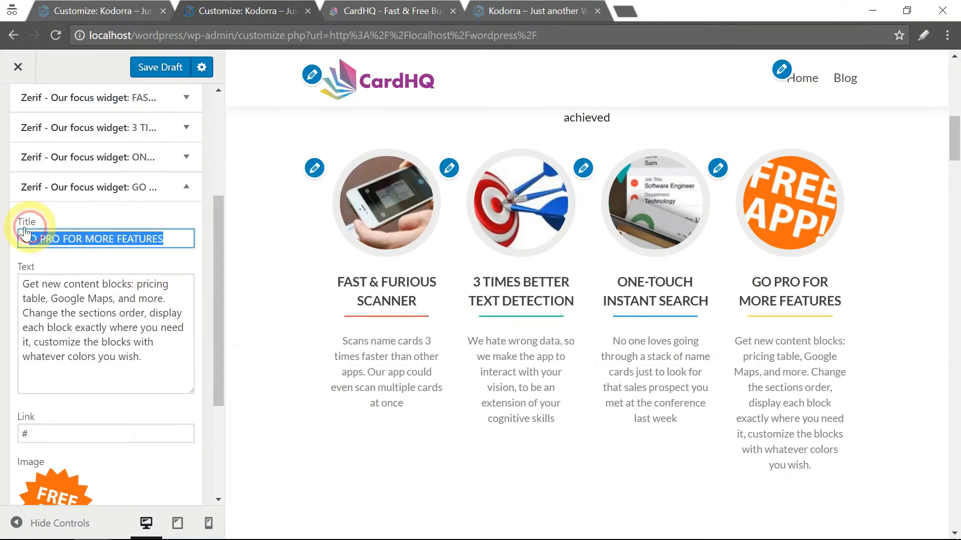
{"action": "key", "text": "BackSpace"}
{"action": "right_click", "coordinate": [98, 241]}
{"action": "left_click", "coordinate": [133, 320]}
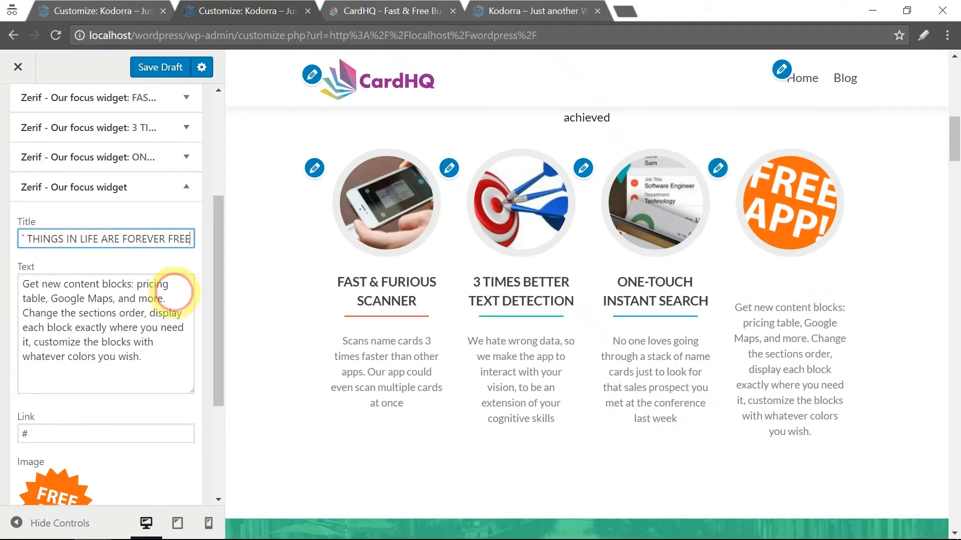
Replace the fourth focus widget's text with "We aim to make this app completely free without any limitations" copied from the CardHQ site, and save the draft
{"action": "left_click", "coordinate": [406, 12]}
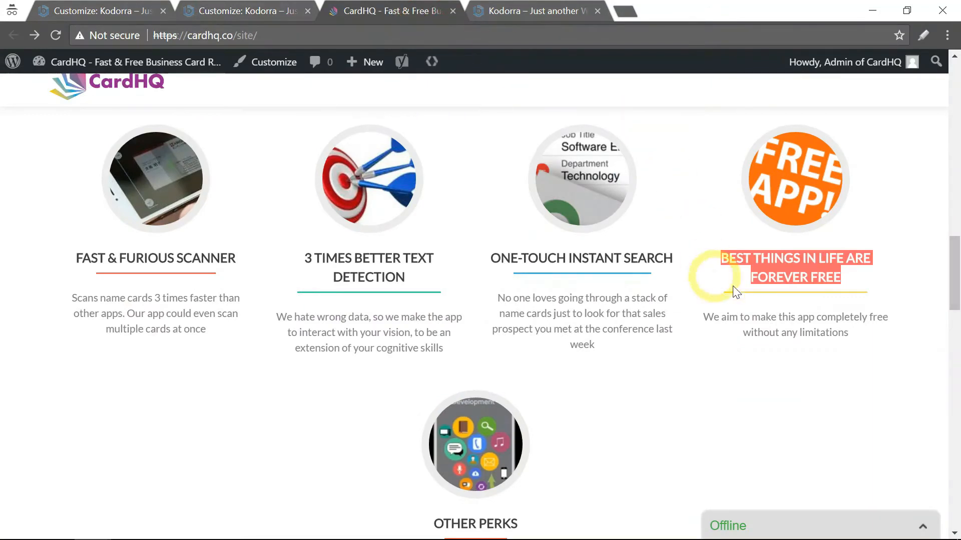
{"action": "left_click_drag", "start_coordinate": [849, 332], "coordinate": [710, 320]}
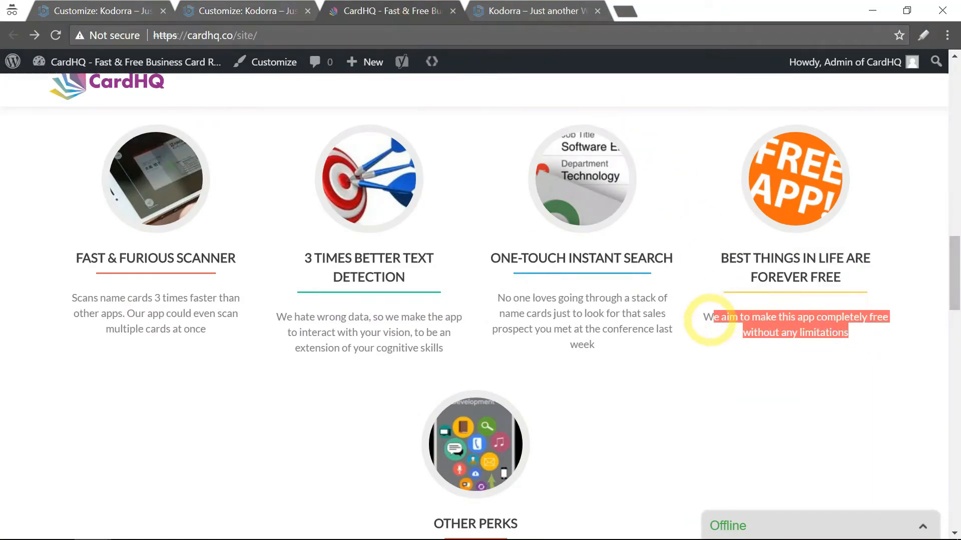
{"action": "left_click", "coordinate": [243, 10]}
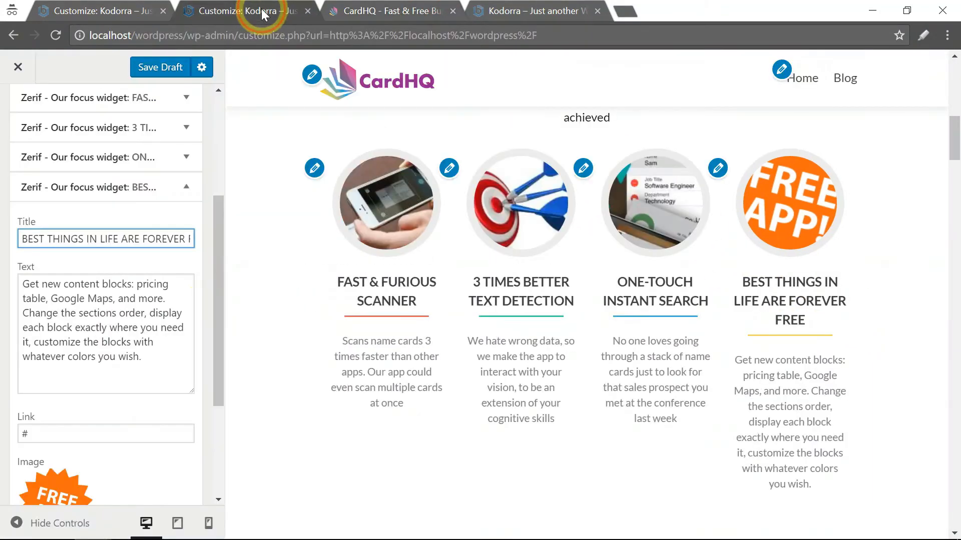
{"action": "left_click_drag", "start_coordinate": [173, 360], "coordinate": [22, 283]}
{"action": "key", "text": "BackSpace"}
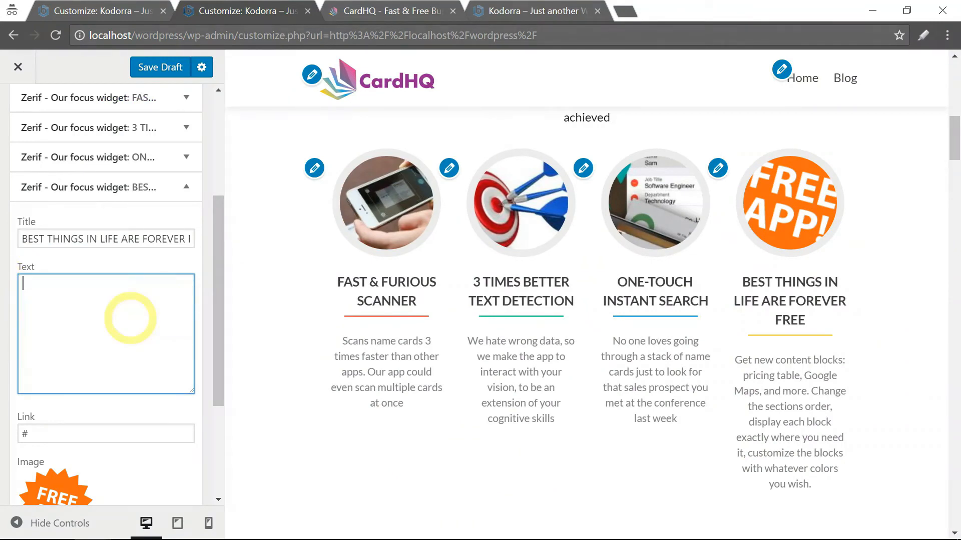
{"action": "key", "text": "ctrl+v"}
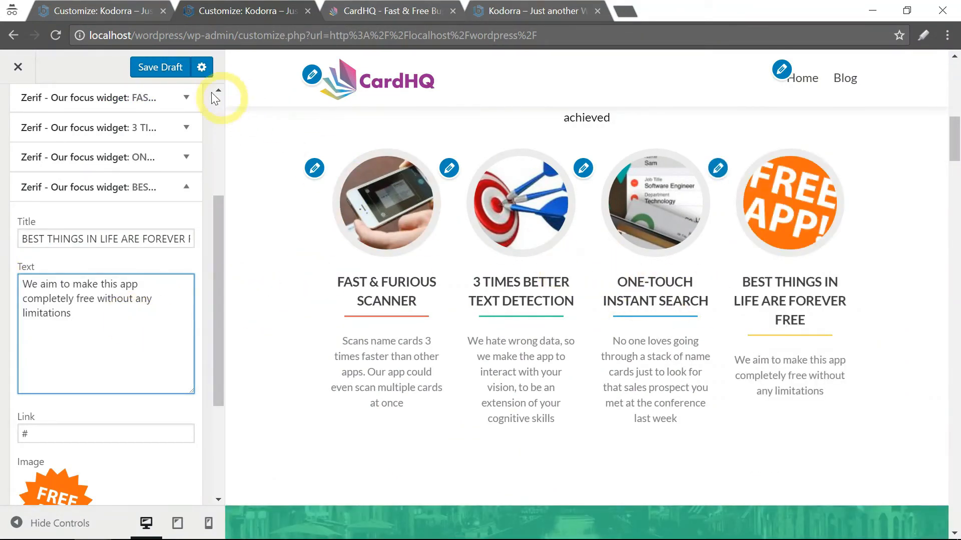
{"action": "left_click", "coordinate": [161, 67]}
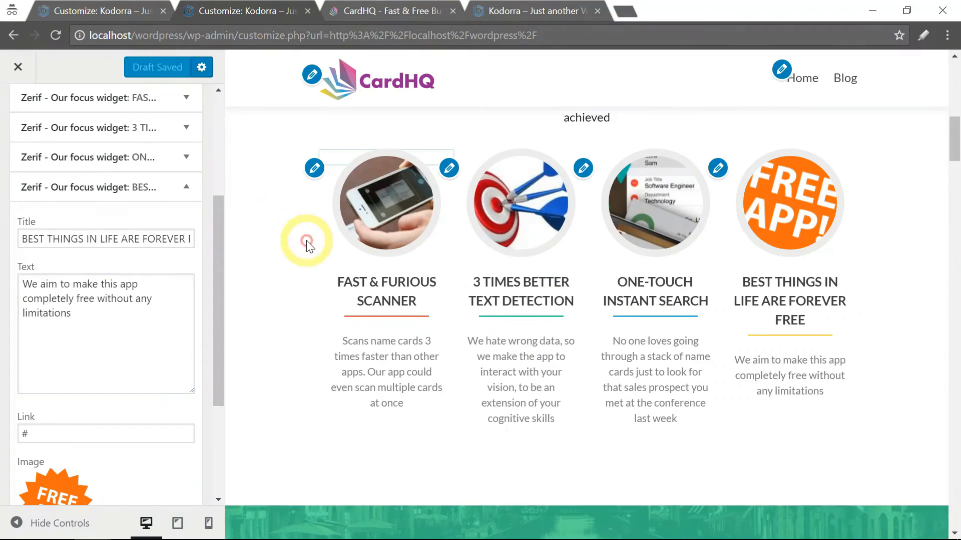
Add another Zerif - Our focus widget to the focus section for the fifth feature shown on the CardHQ site
{"action": "scroll", "coordinate": [293, 285], "scroll_direction": "down", "scroll_amount": 3}
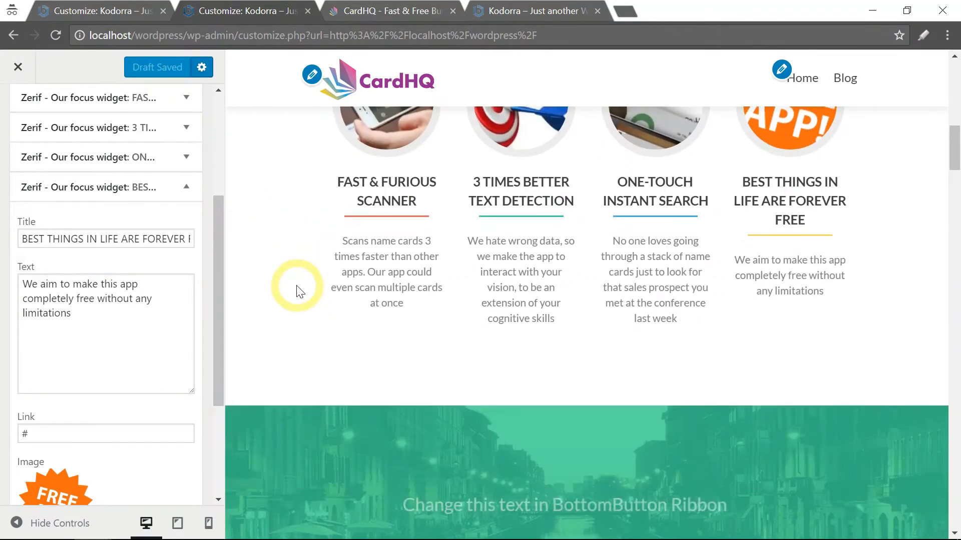
{"action": "scroll", "coordinate": [296, 287], "scroll_direction": "up", "scroll_amount": 3}
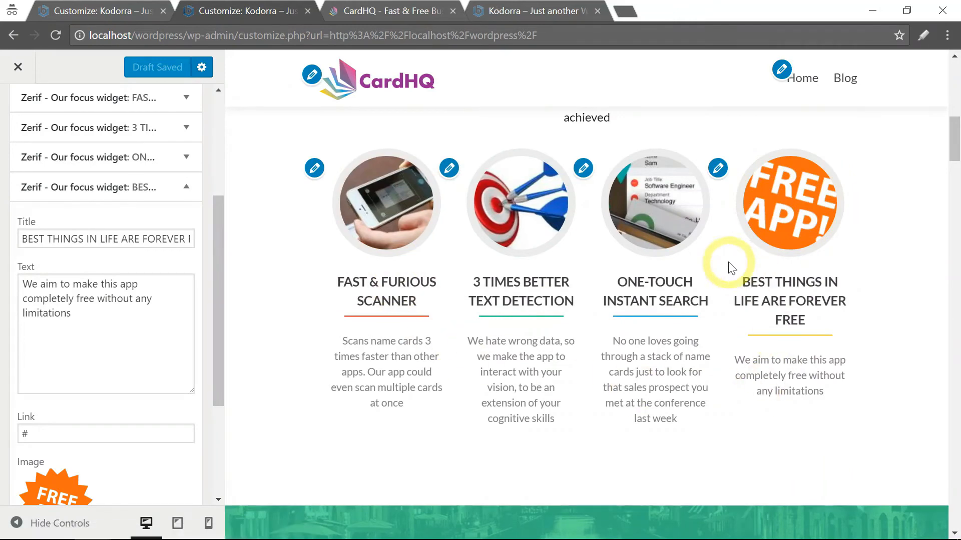
{"action": "left_click", "coordinate": [404, 15]}
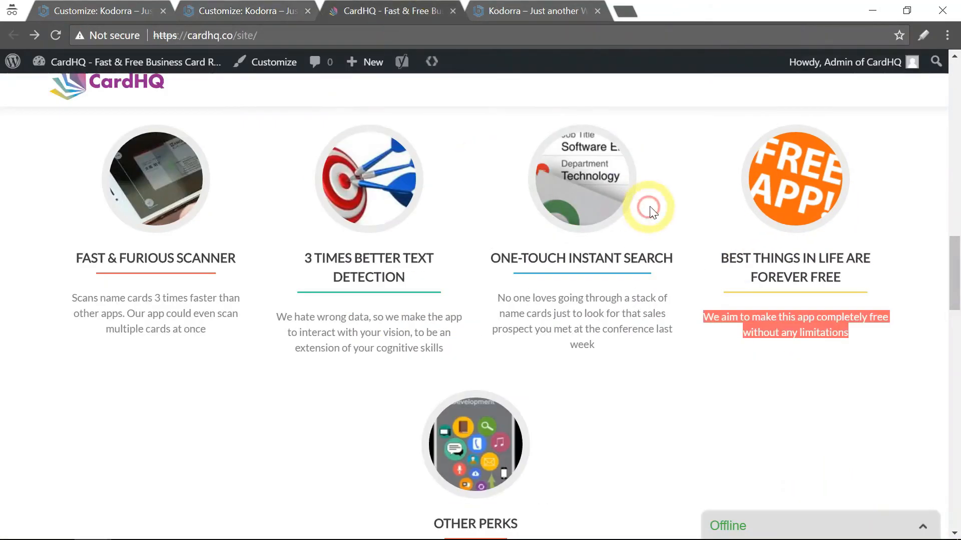
{"action": "left_click", "coordinate": [247, 14]}
{"action": "left_click", "coordinate": [406, 13]}
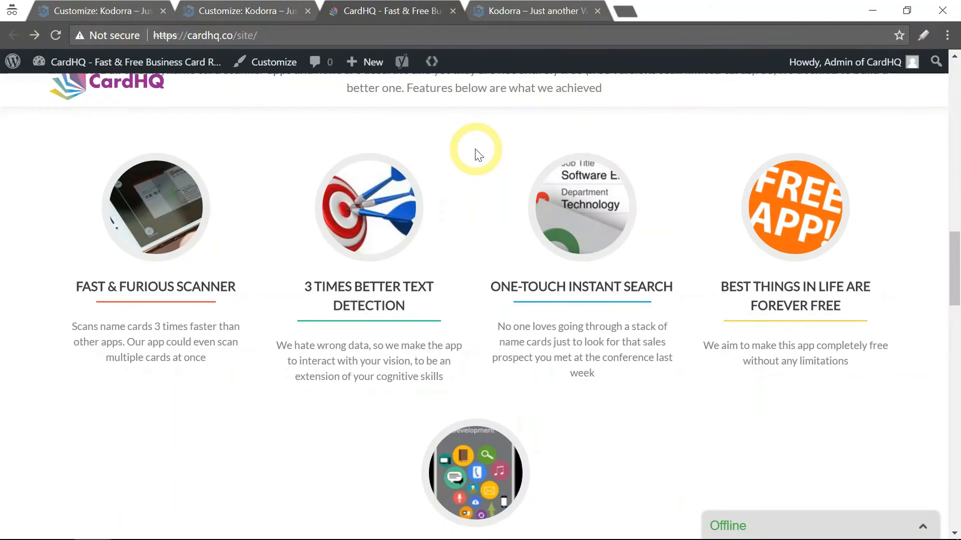
{"action": "scroll", "coordinate": [485, 180], "scroll_direction": "down", "scroll_amount": 4}
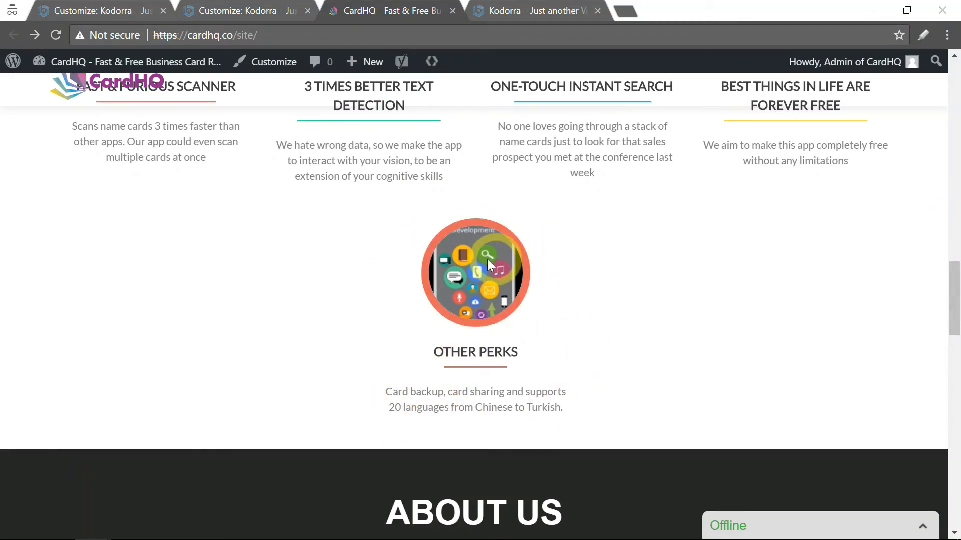
{"action": "left_click", "coordinate": [243, 11]}
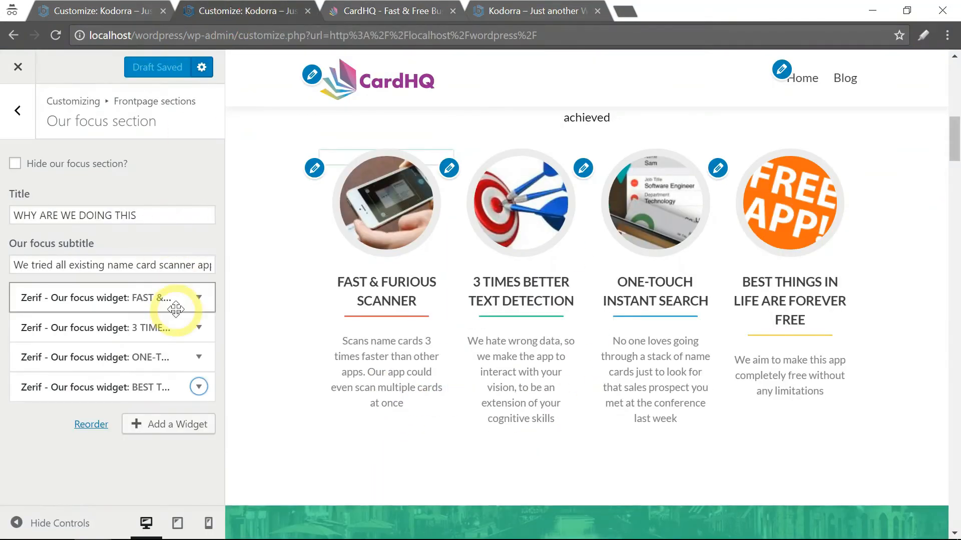
{"action": "left_click", "coordinate": [182, 432]}
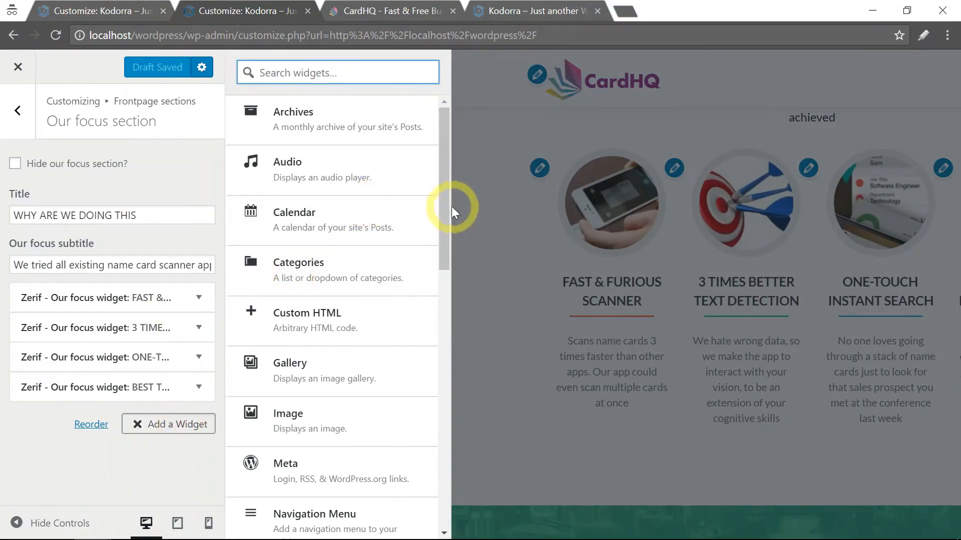
{"action": "left_click_drag", "start_coordinate": [445, 203], "coordinate": [422, 476]}
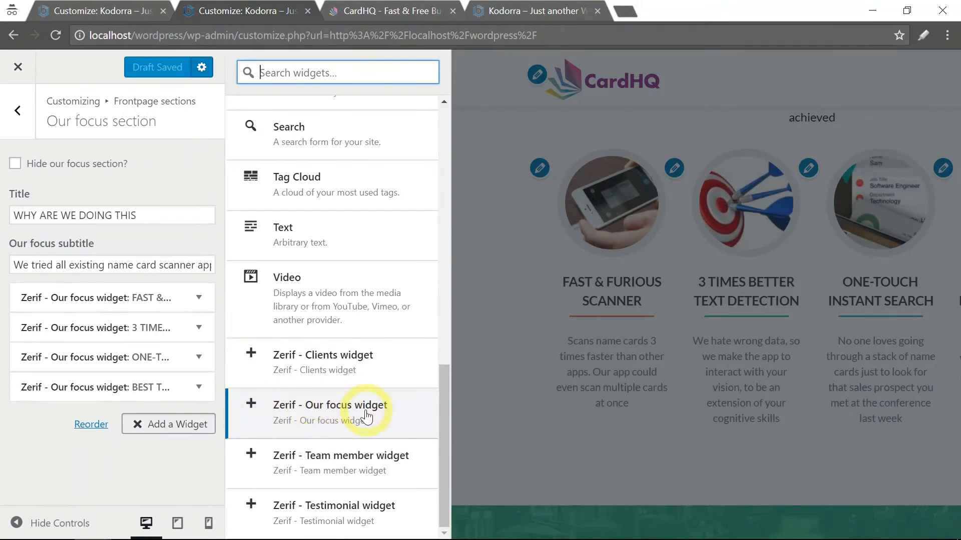
{"action": "left_click", "coordinate": [252, 411]}
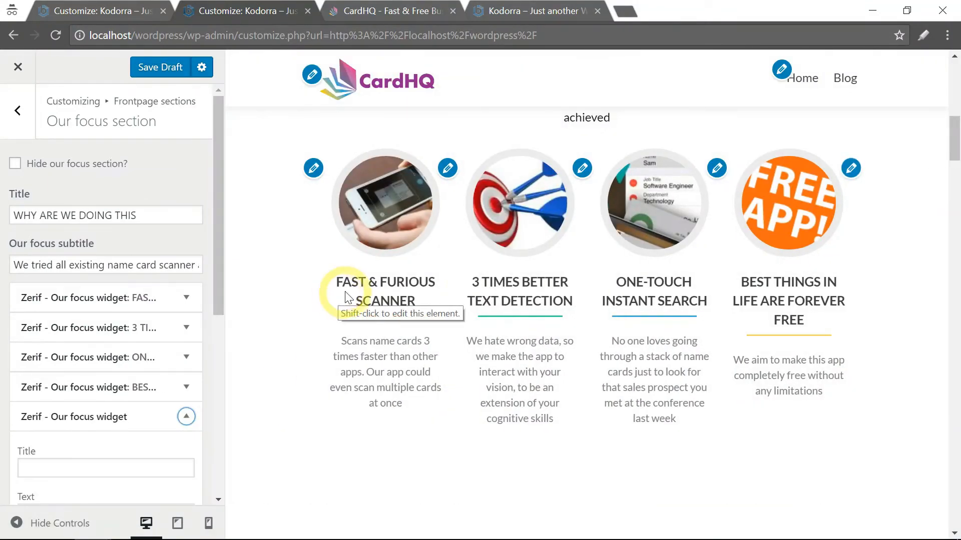
Set the new focus widget's title to "OTHER PERKS" copied from the CardHQ reference site
{"action": "scroll", "coordinate": [431, 279], "scroll_direction": "down", "scroll_amount": 2}
{"action": "scroll", "coordinate": [145, 427], "scroll_direction": "down", "scroll_amount": 4}
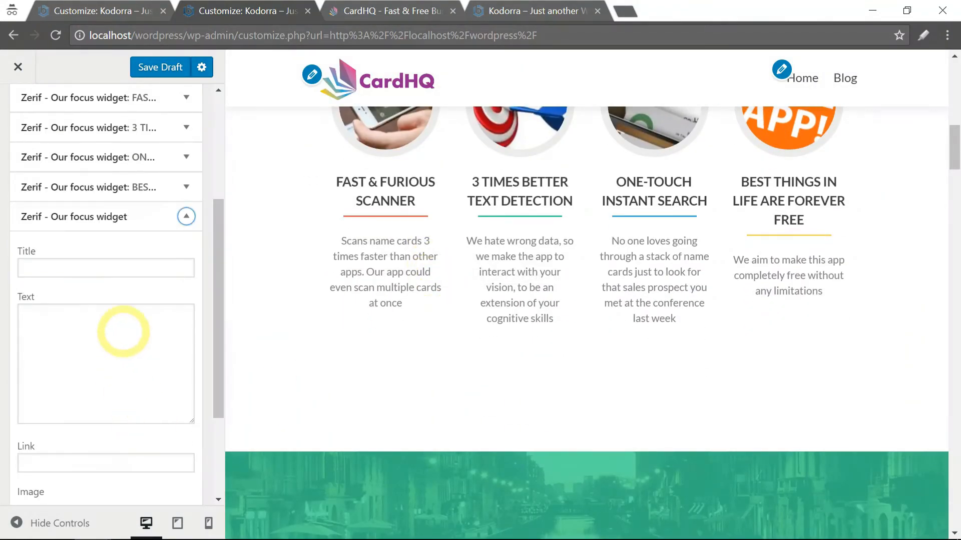
{"action": "left_click", "coordinate": [118, 268]}
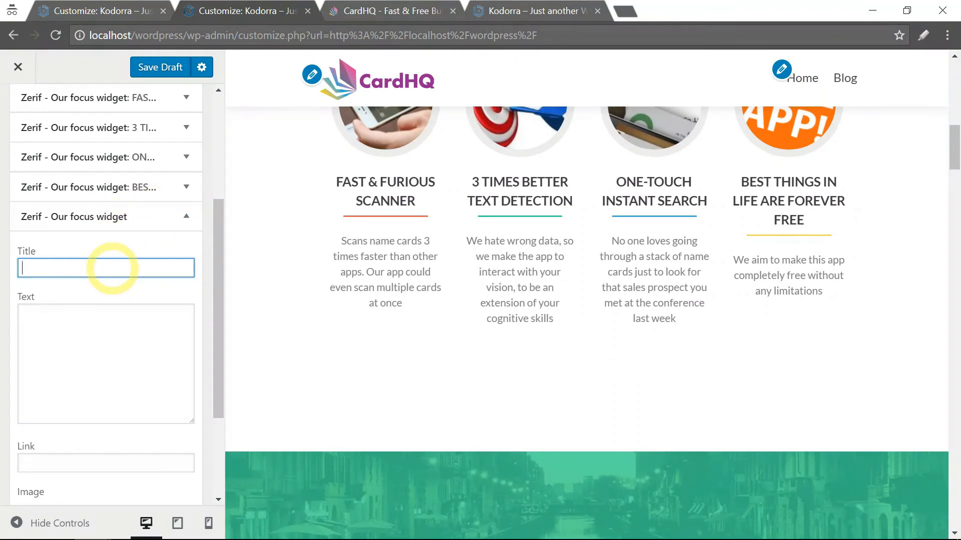
{"action": "left_click", "coordinate": [400, 11]}
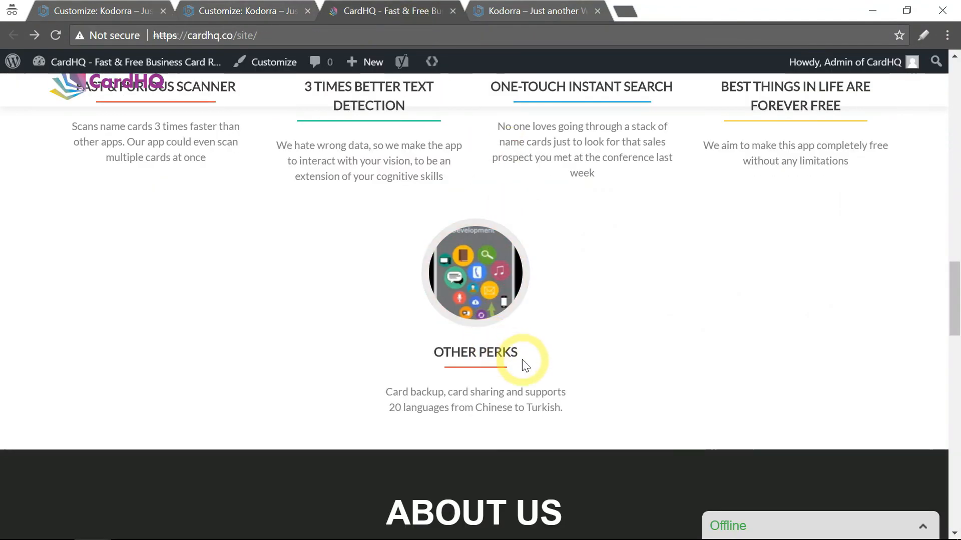
{"action": "left_click_drag", "start_coordinate": [520, 353], "coordinate": [439, 353]}
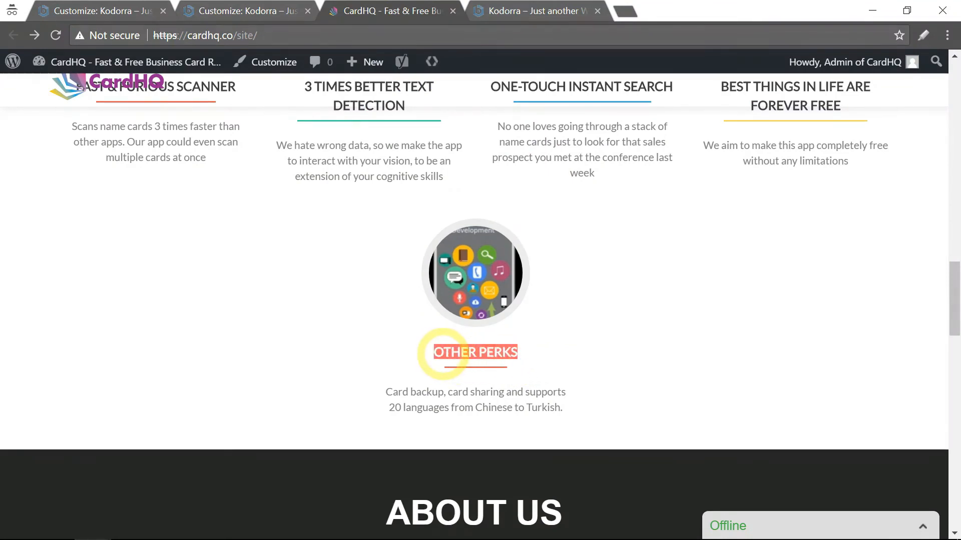
{"action": "right_click", "coordinate": [443, 354]}
{"action": "left_click", "coordinate": [461, 365]}
{"action": "left_click", "coordinate": [245, 15]}
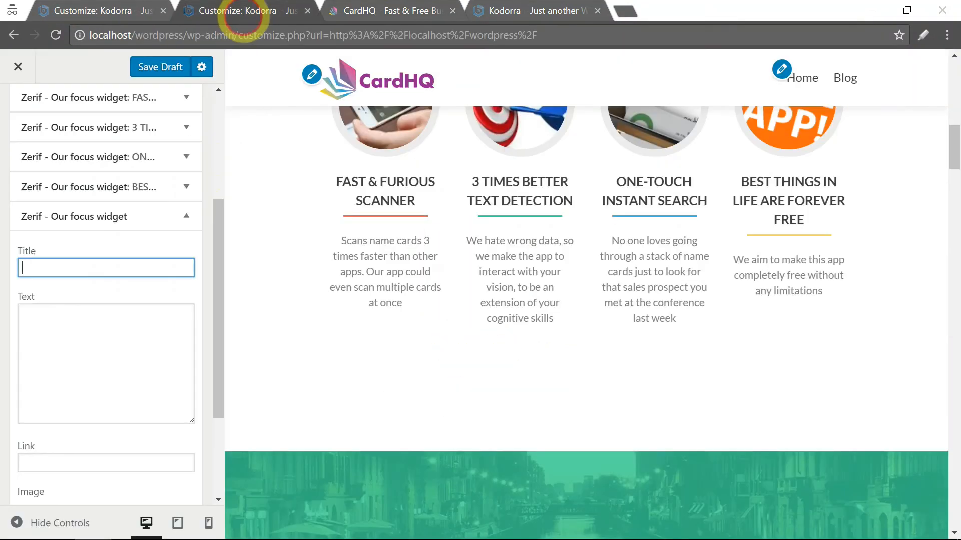
{"action": "right_click", "coordinate": [126, 268]}
{"action": "left_click", "coordinate": [170, 357]}
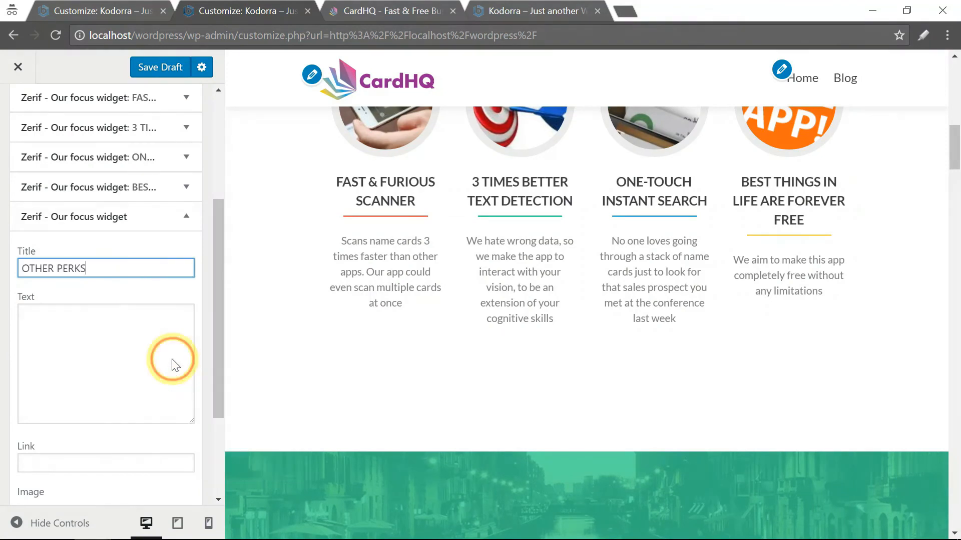
Fill the new focus widget's text with "Card backup, card sharing and supports 20 languages from Chinese to Turkish." copied from the CardHQ site
{"action": "left_click", "coordinate": [384, 12]}
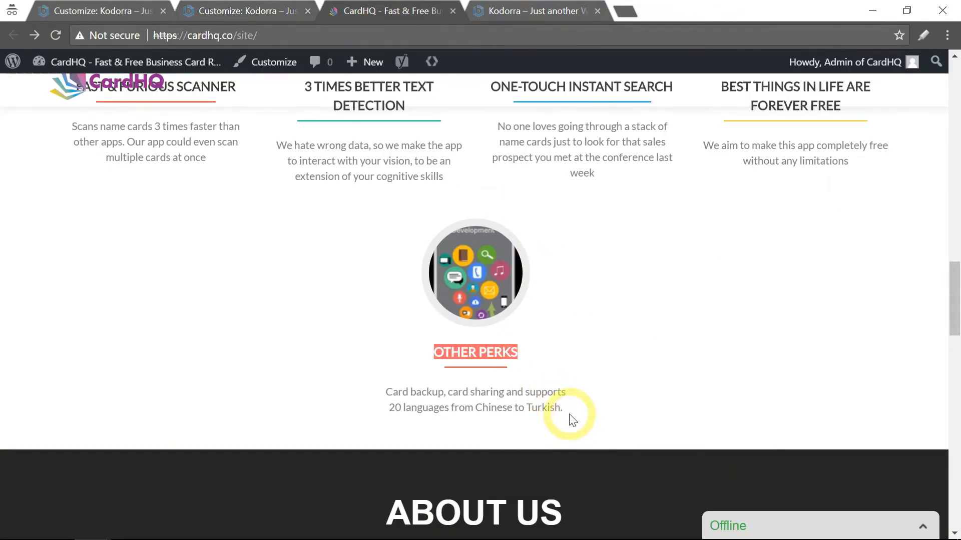
{"action": "left_click_drag", "start_coordinate": [571, 419], "coordinate": [384, 393]}
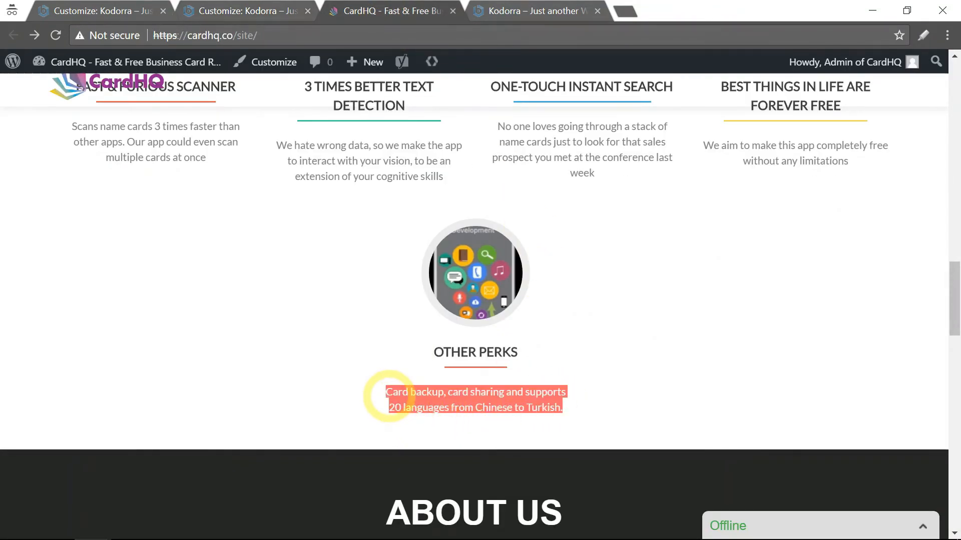
{"action": "right_click", "coordinate": [419, 401]}
{"action": "left_click", "coordinate": [450, 414]}
{"action": "left_click", "coordinate": [242, 14]}
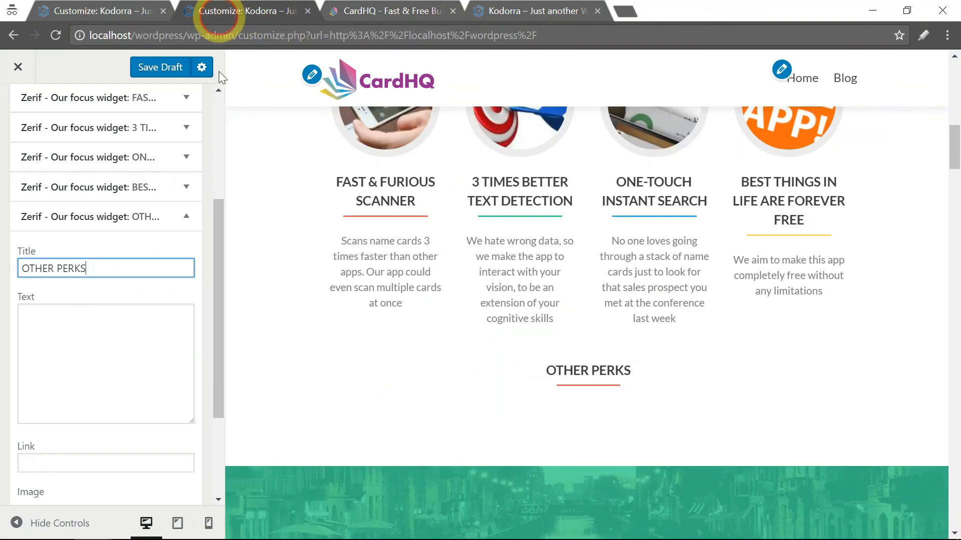
{"action": "right_click", "coordinate": [131, 326]}
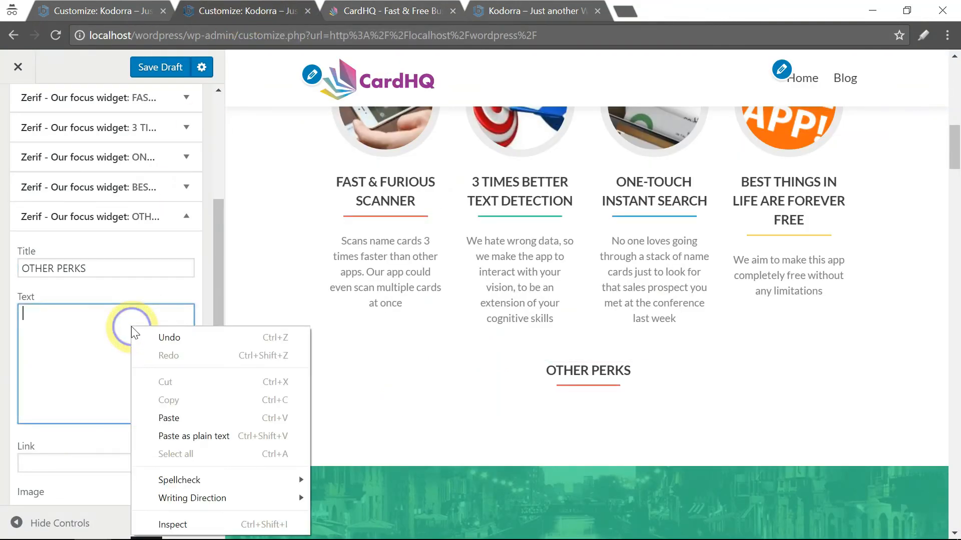
{"action": "left_click", "coordinate": [173, 417]}
{"action": "left_click_drag", "start_coordinate": [219, 333], "coordinate": [223, 393]}
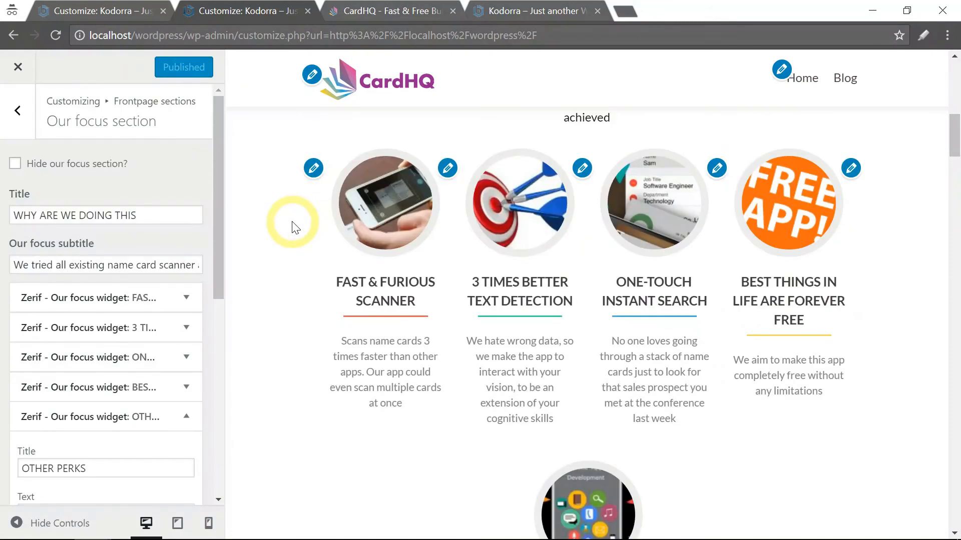
Compare what follows the focus section in the local preview, including the green ribbon, with the same area of the CardHQ site
{"action": "scroll", "coordinate": [295, 228], "scroll_direction": "down", "scroll_amount": 12}
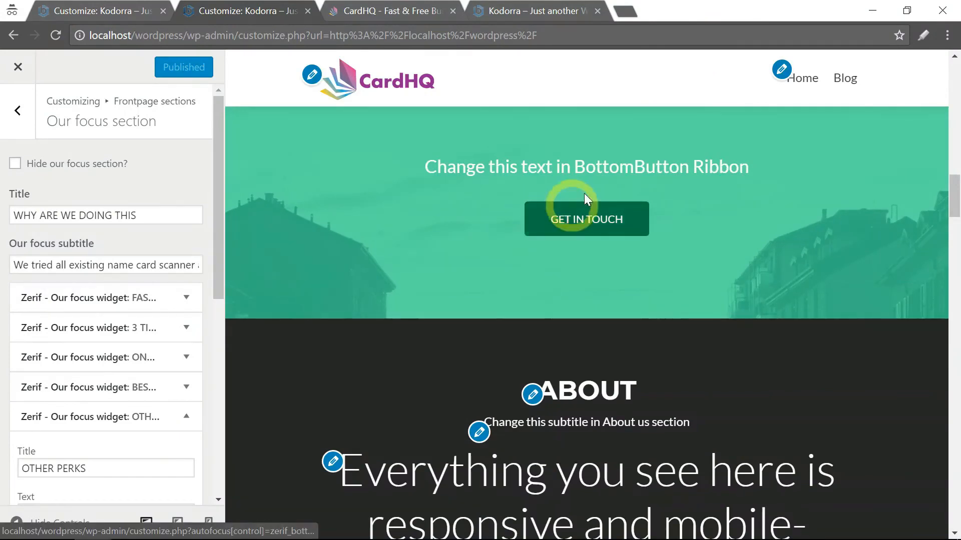
{"action": "left_click", "coordinate": [404, 14]}
{"action": "scroll", "coordinate": [237, 194], "scroll_direction": "down", "scroll_amount": 7}
{"action": "scroll", "coordinate": [236, 195], "scroll_direction": "down", "scroll_amount": 10}
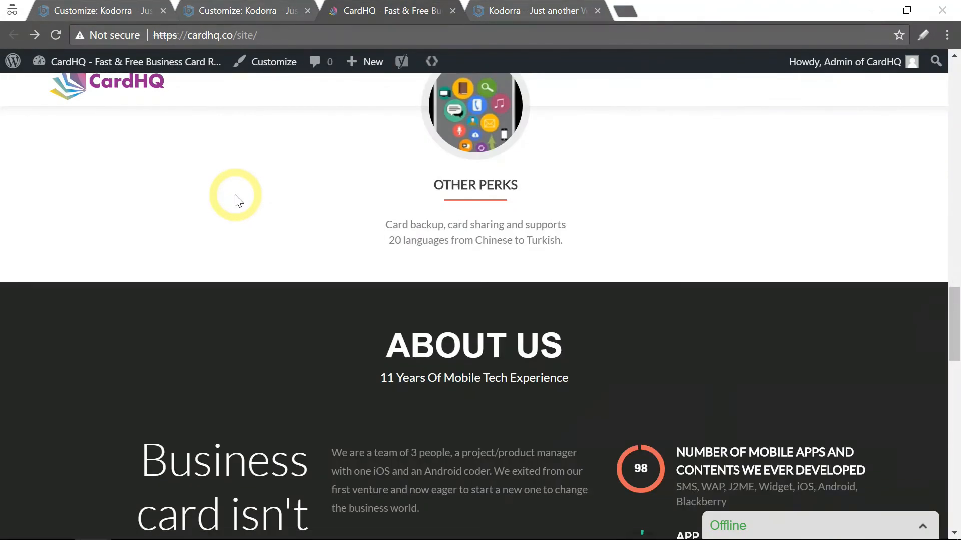
{"action": "scroll", "coordinate": [335, 169], "scroll_direction": "up", "scroll_amount": 2}
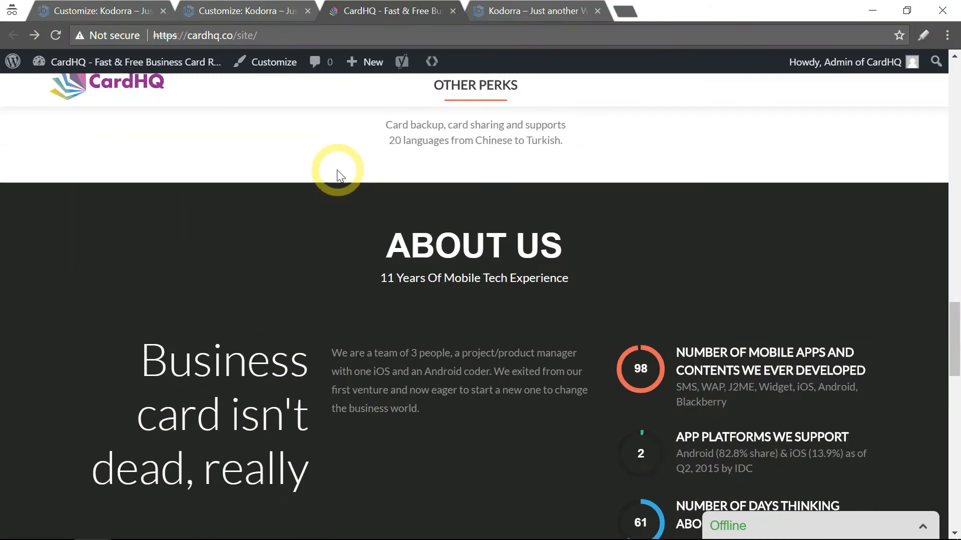
{"action": "left_click", "coordinate": [256, 14]}
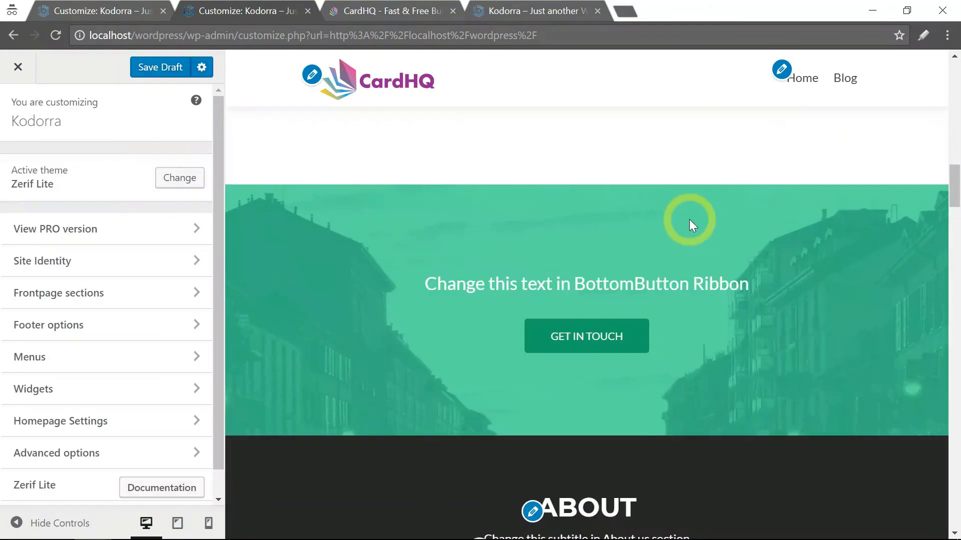
{"action": "left_click_drag", "start_coordinate": [426, 285], "coordinate": [733, 292]}
{"action": "left_click", "coordinate": [545, 232]}
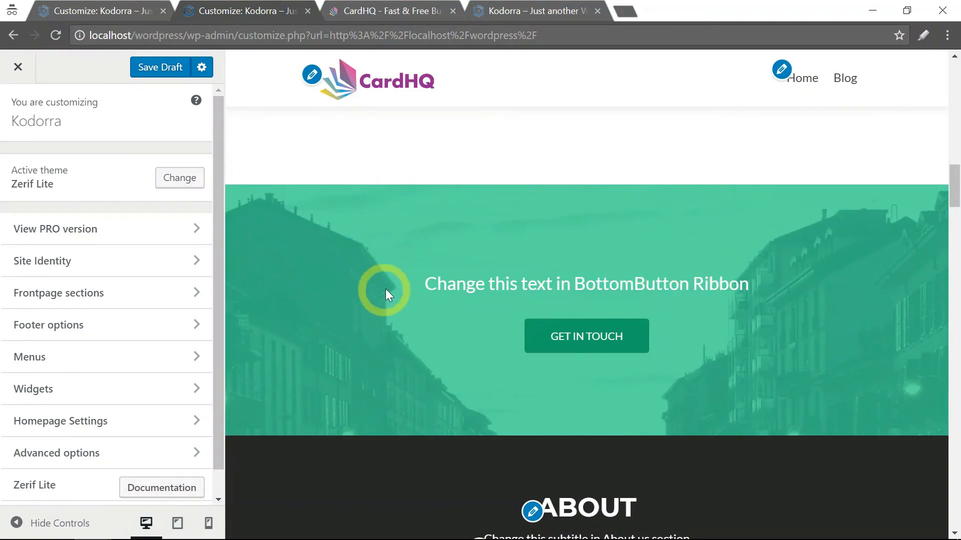
Clear the BottomButton Ribbon's text in the front page's ribbon sections
{"action": "left_click", "coordinate": [42, 300]}
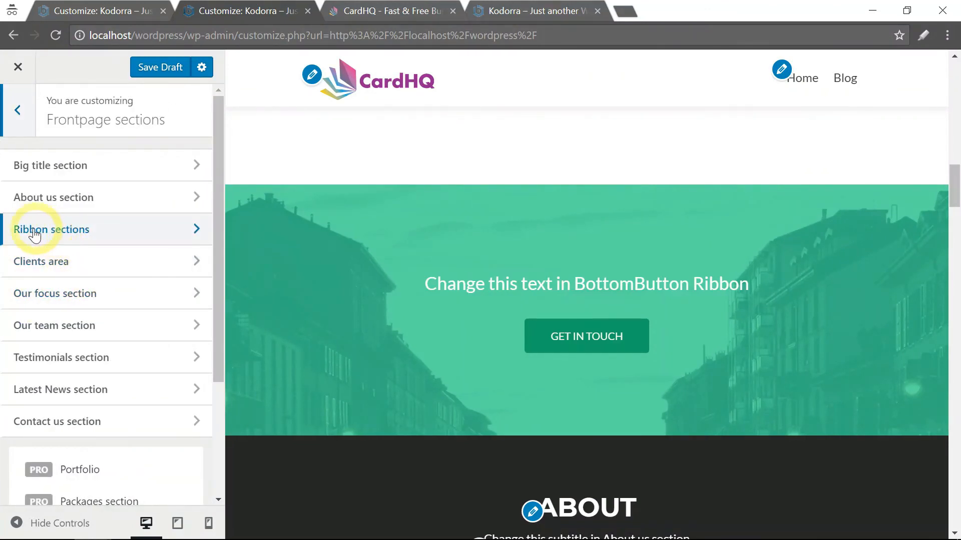
{"action": "left_click", "coordinate": [30, 231]}
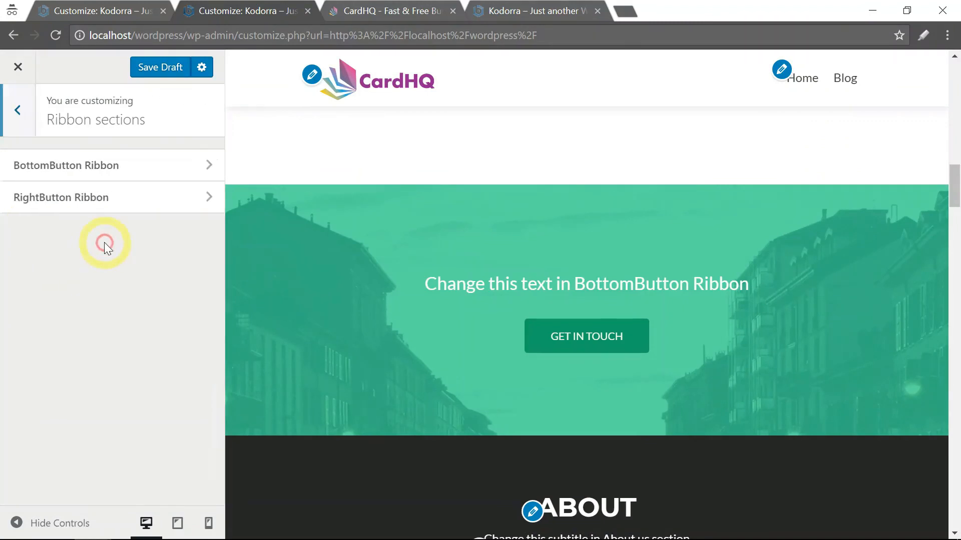
{"action": "left_click", "coordinate": [98, 166]}
{"action": "left_click_drag", "start_coordinate": [204, 189], "coordinate": [134, 184]}
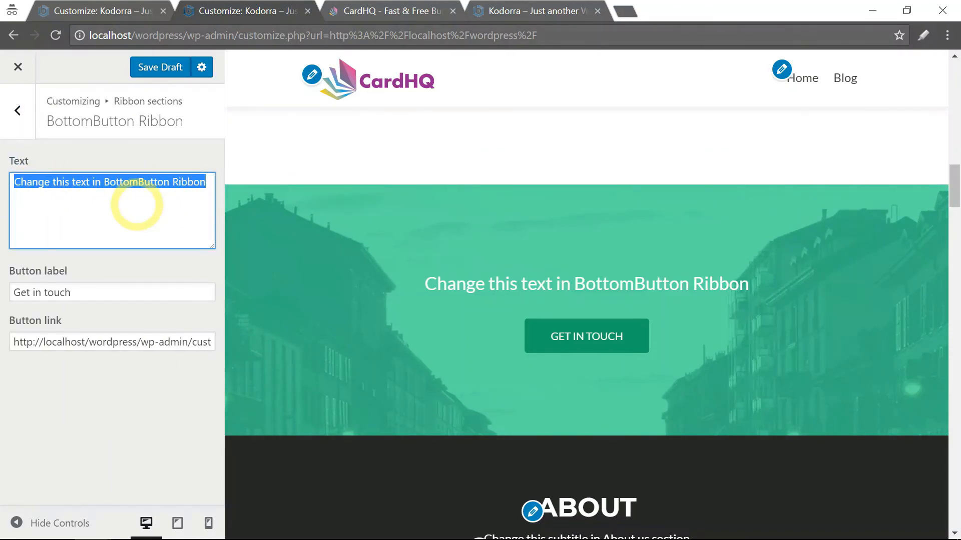
{"action": "key", "text": "BackSpace"}
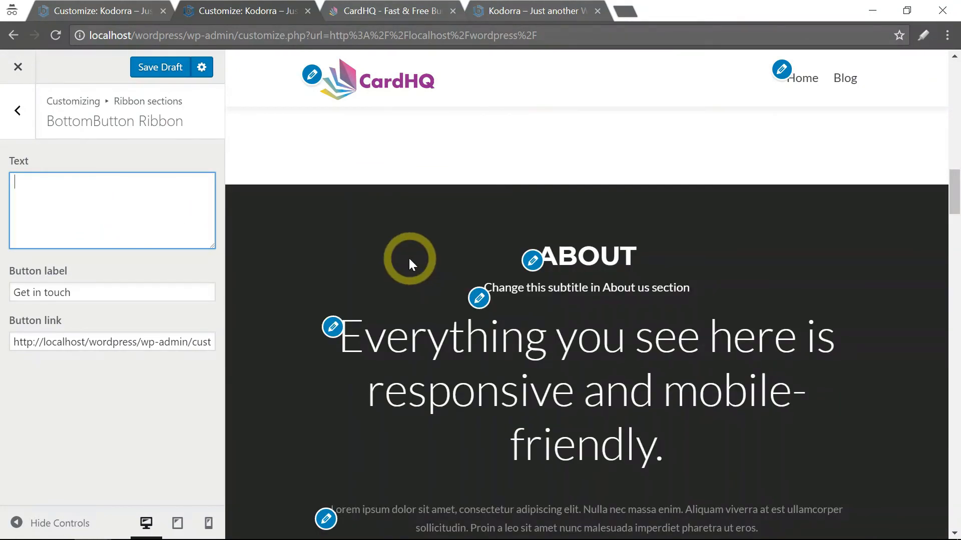
{"action": "scroll", "coordinate": [409, 257], "scroll_direction": "up", "scroll_amount": 2}
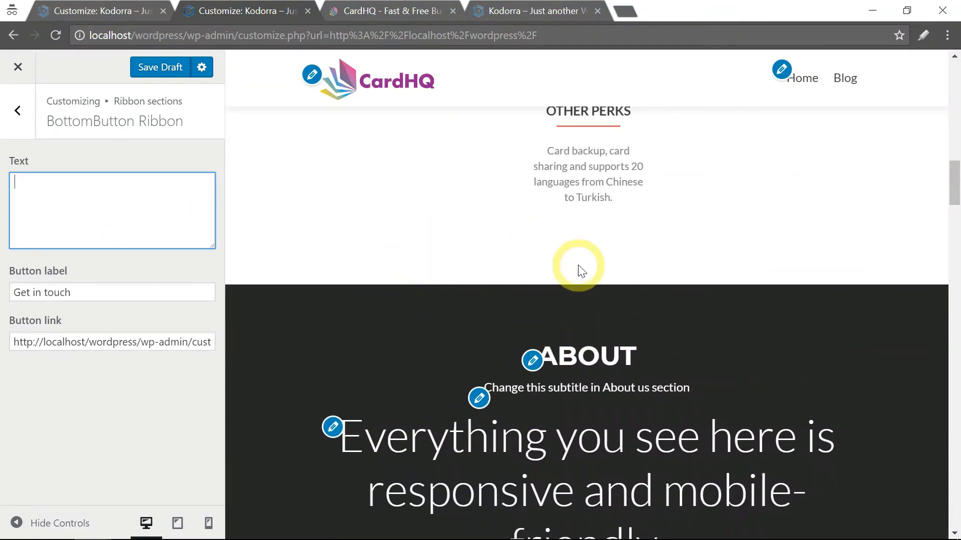